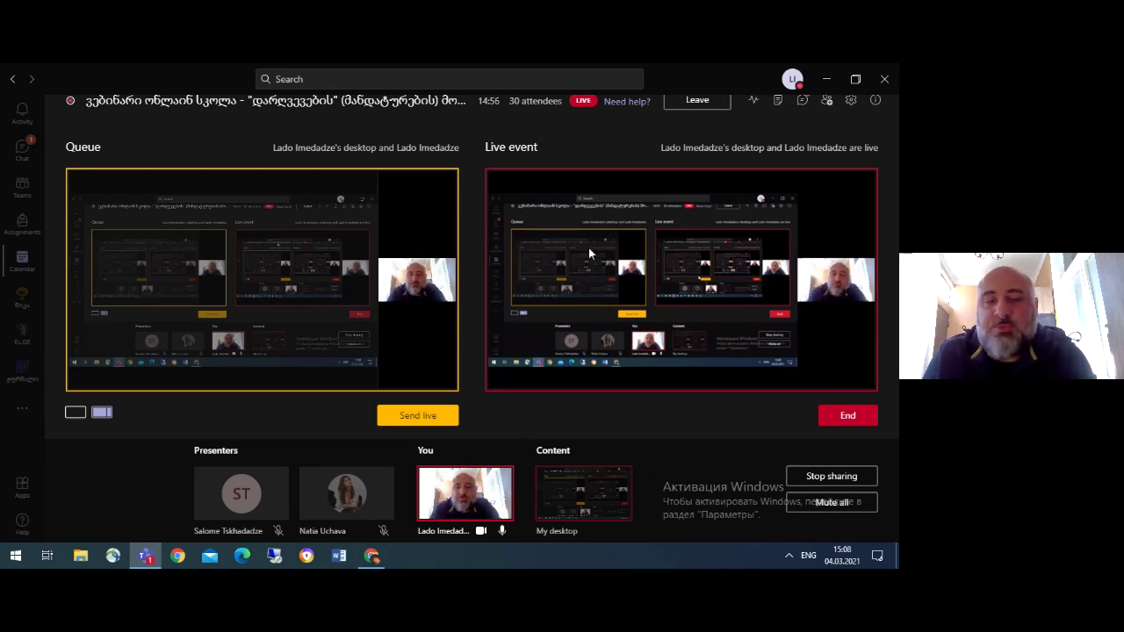
# Step: Turn off the presenter's camera and show only the shared desktop in the live event, using the single-content layout
pyautogui.click(481, 533)
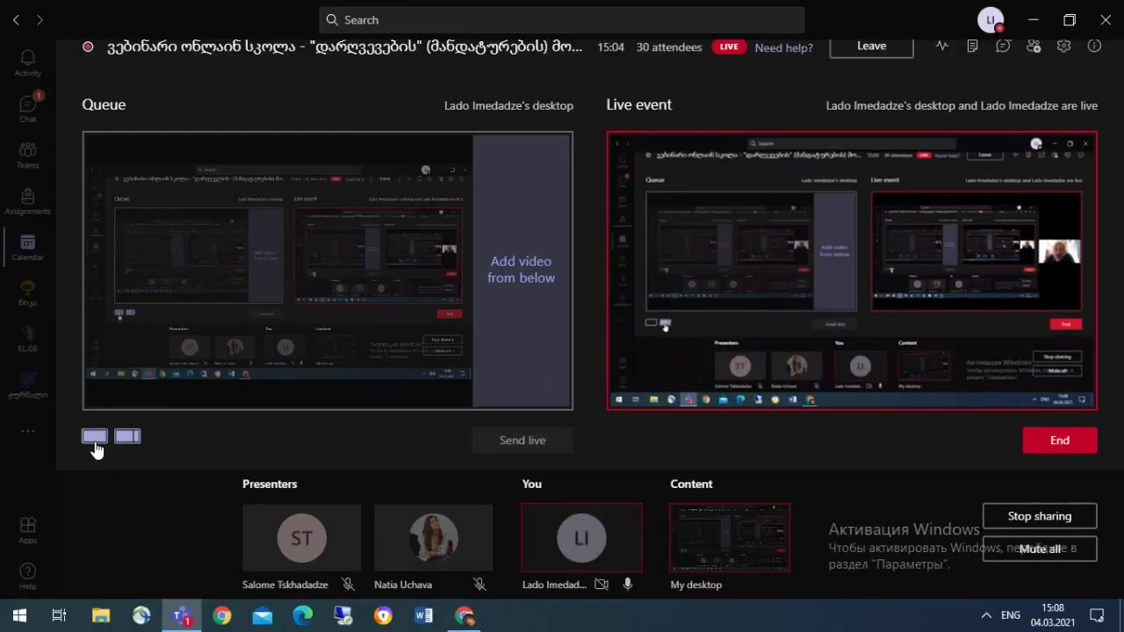
pyautogui.click(95, 441)
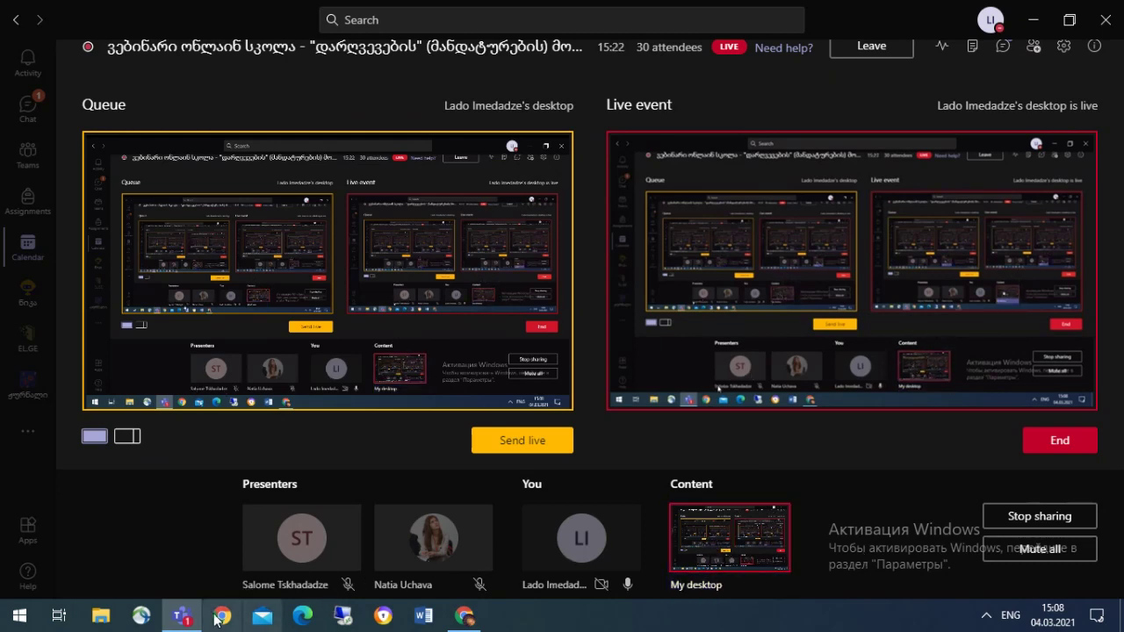
pyautogui.click(715, 549)
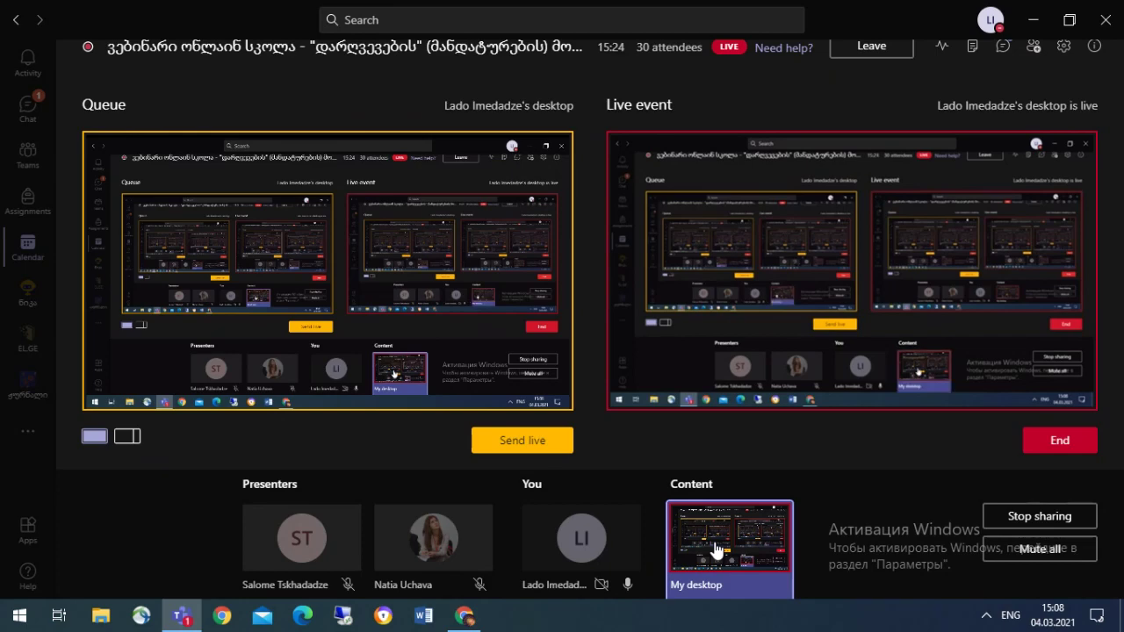
# Step: Switch to Chrome and sign in to the onlineschool.emis.ge portal with the prefilled credentials
pyautogui.moveTo(466, 615)
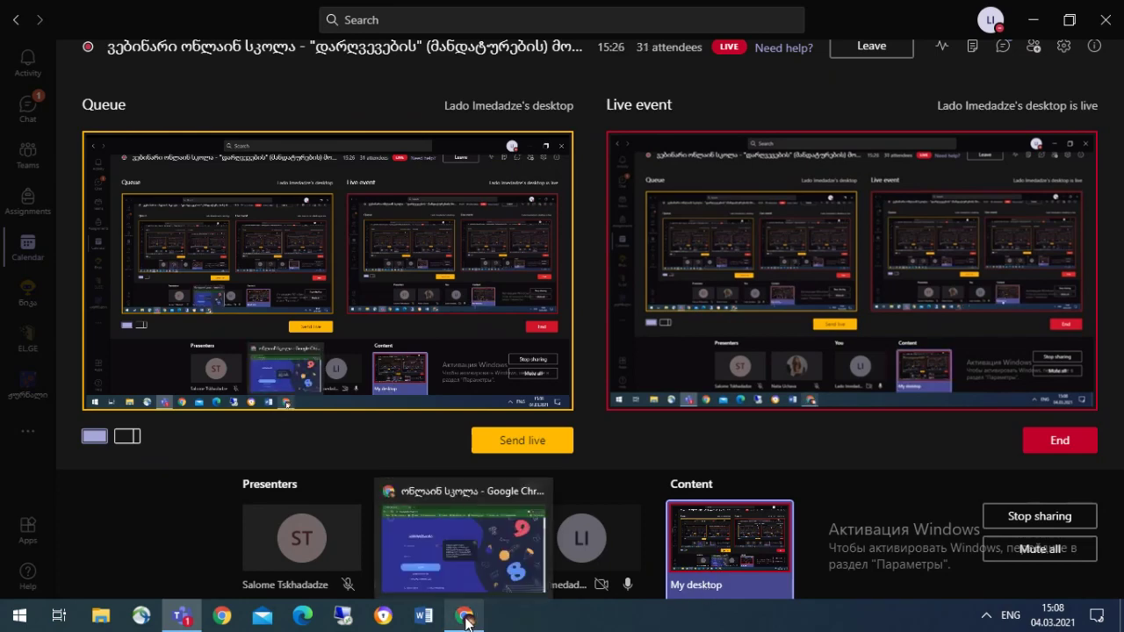
pyautogui.click(459, 573)
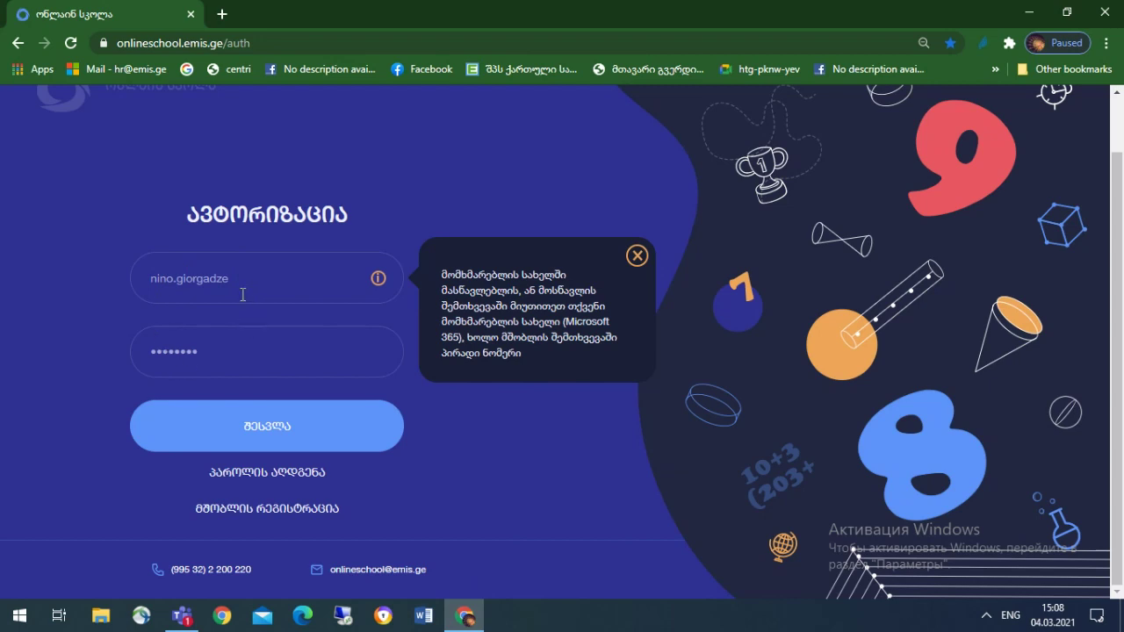
pyautogui.click(248, 431)
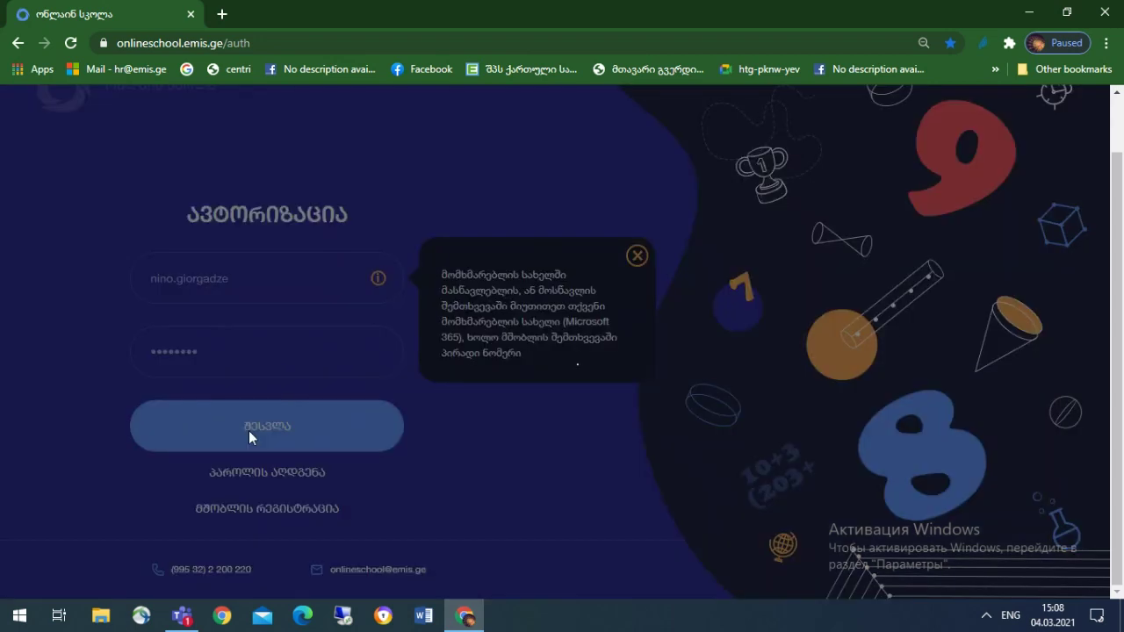
# Step: Look over the weekly timetable on the dashboard and open the violations section (დარღვევები)
pyautogui.scroll(-2, 458, 335)
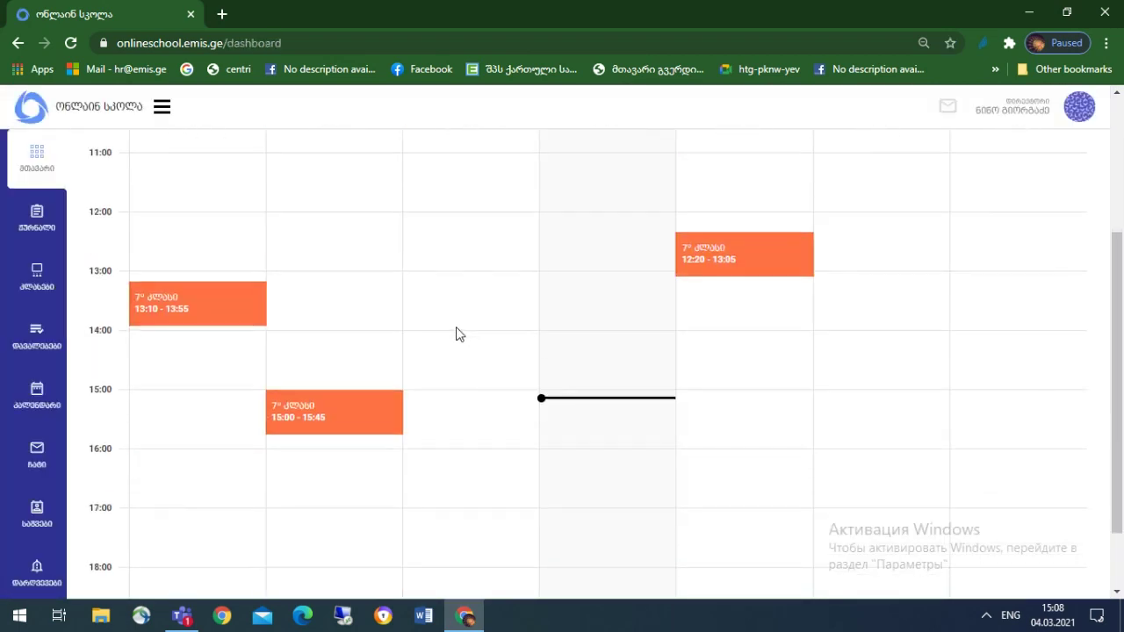
pyautogui.scroll(2, 456, 334)
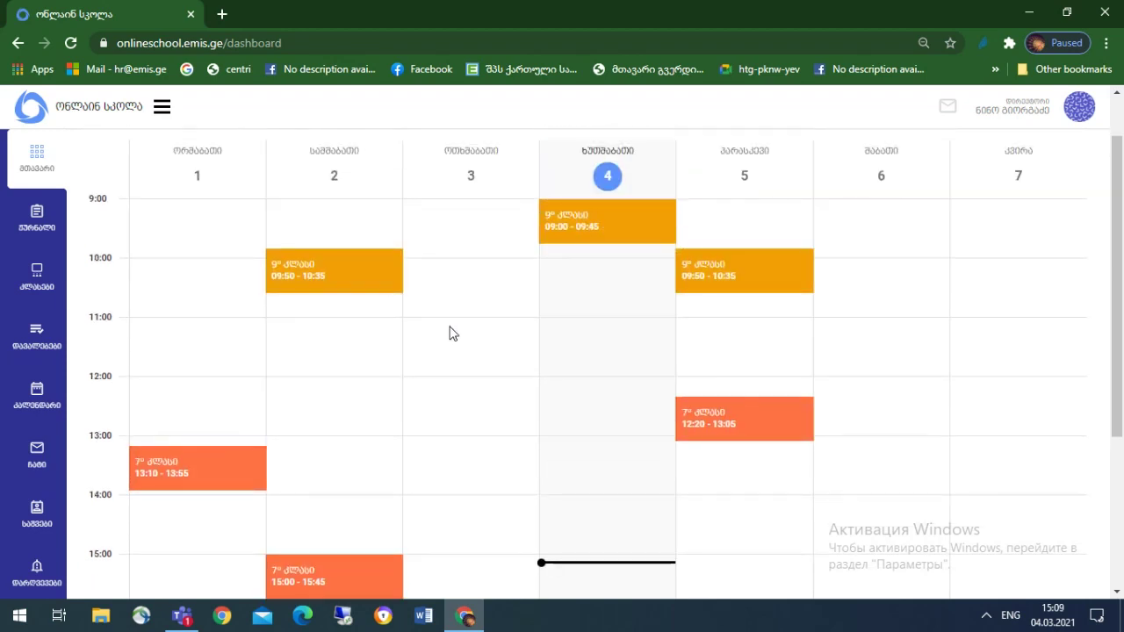
pyautogui.scroll(-4, 449, 333)
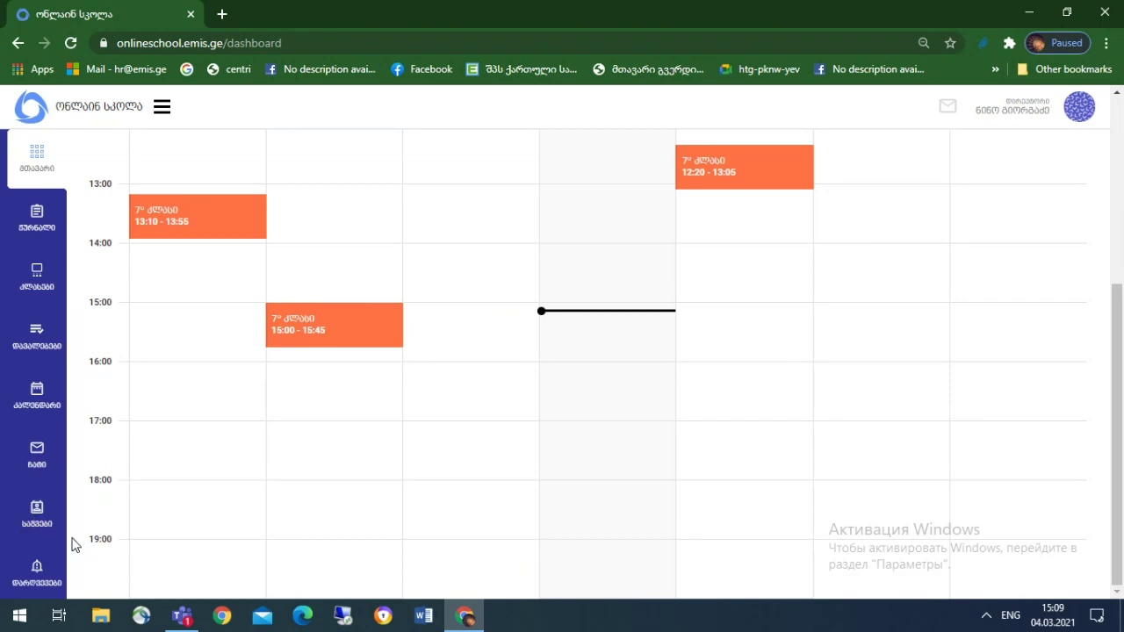
pyautogui.click(36, 572)
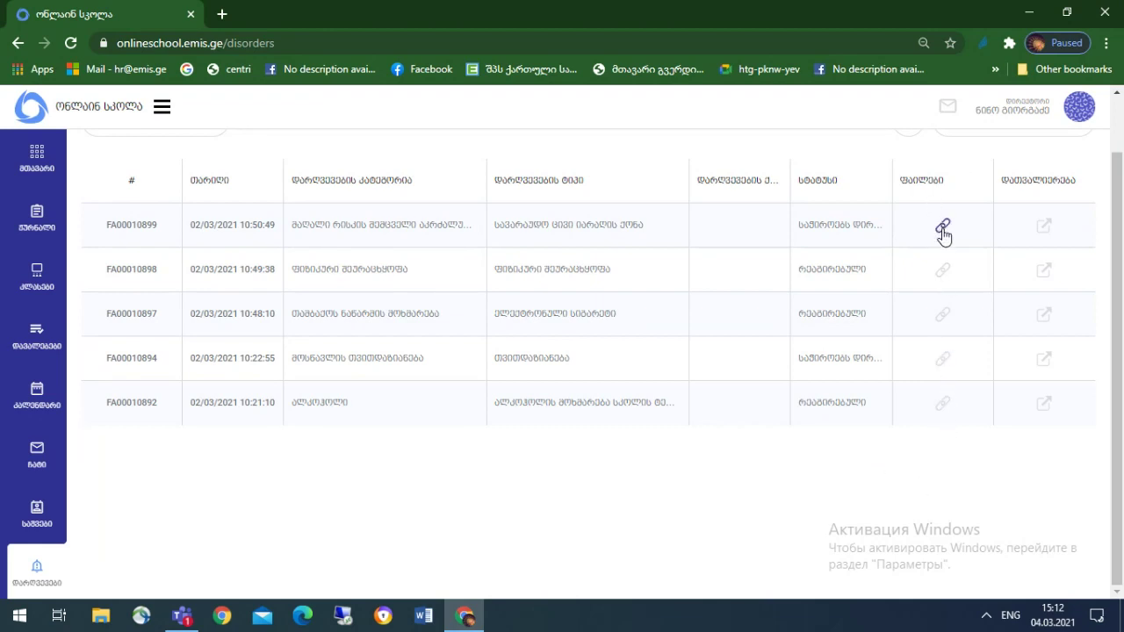
# Step: Download the file attached to the physical assault violation (ფიზიკური შეურაცხყოფა) and close the list of uploaded files
pyautogui.click(943, 273)
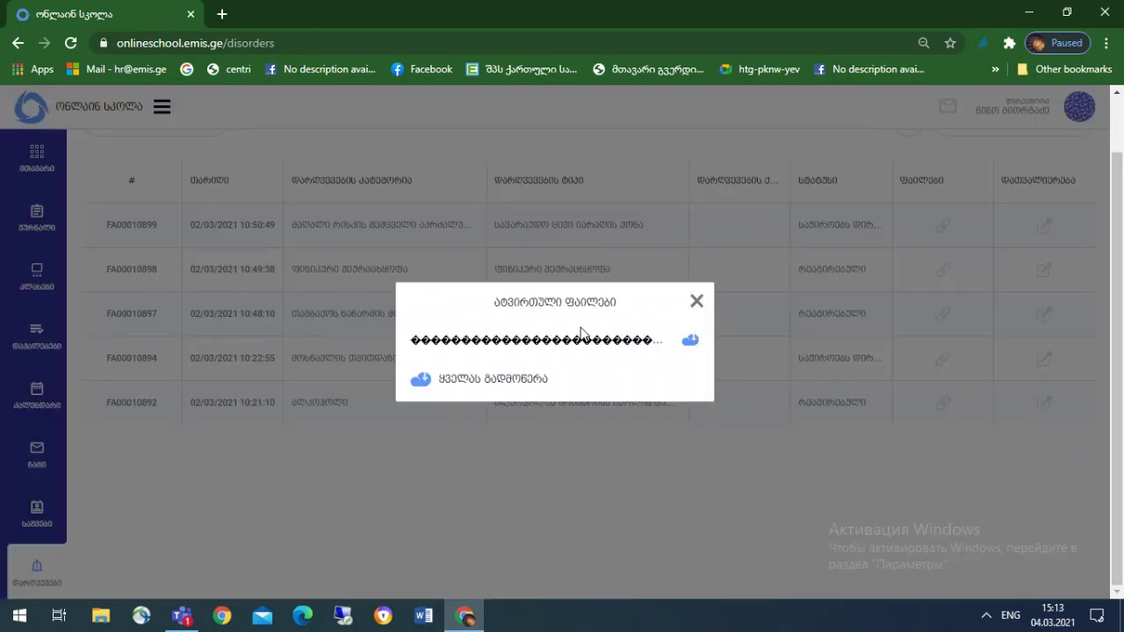
pyautogui.click(691, 342)
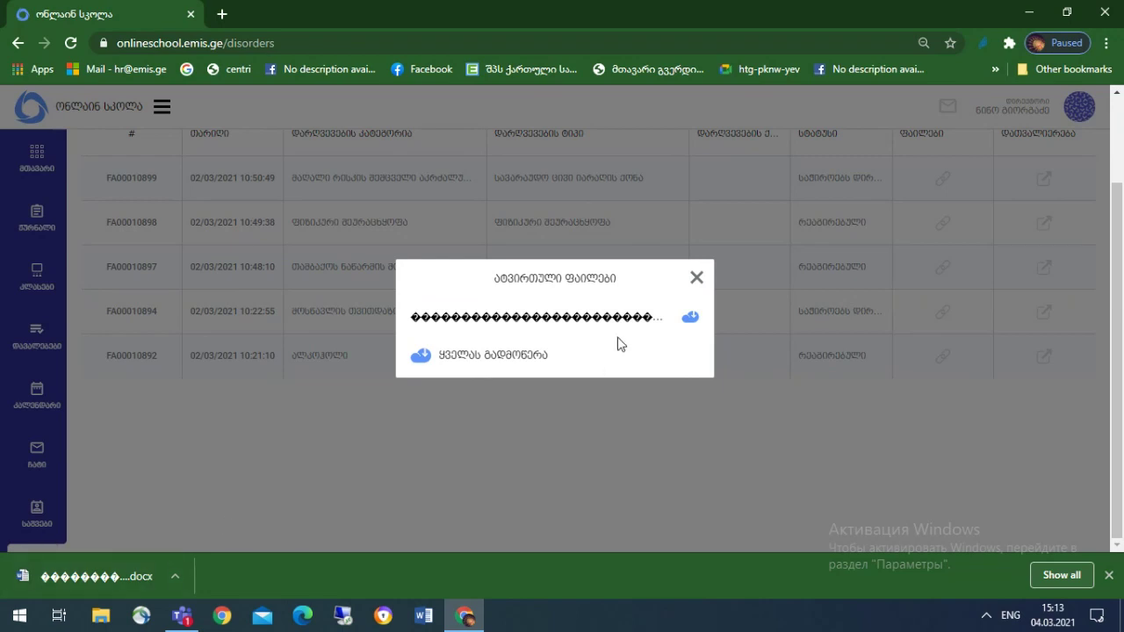
pyautogui.click(696, 279)
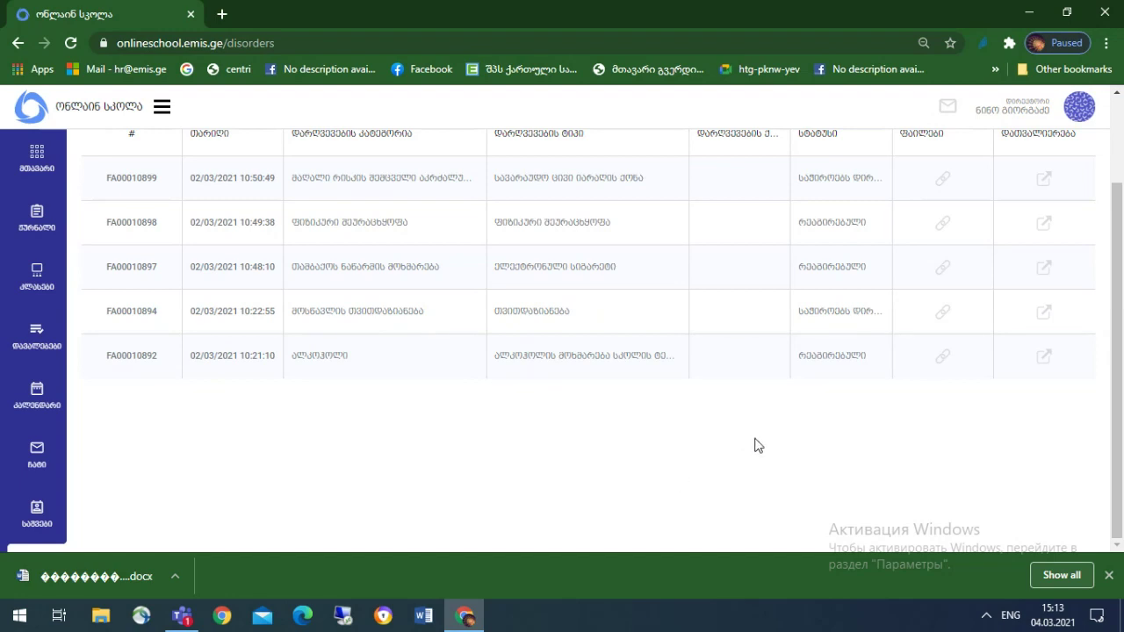
# Step: Open the violation record sheet of the physical assault entry (ფიზიკური შეურაცხყოფა)
pyautogui.scroll(1, 943, 237)
pyautogui.scroll(-1, 997, 242)
pyautogui.moveTo(1120, 265); pyautogui.dragTo(1118, 241)
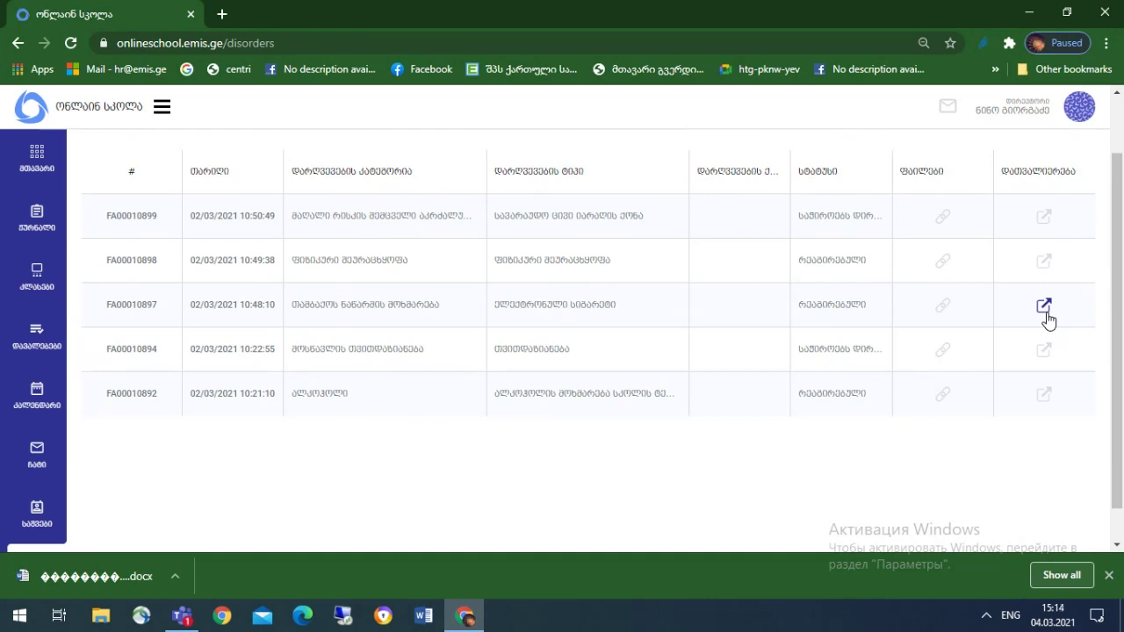
pyautogui.click(1043, 261)
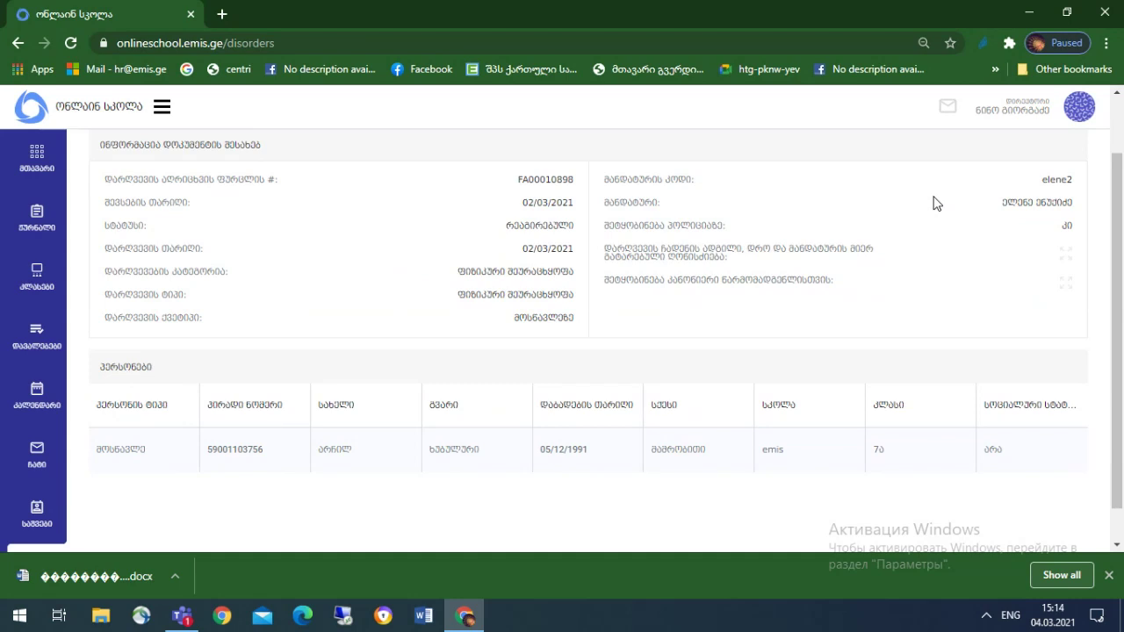
# Step: Examine the document information and the persons table on the physical assault violation sheet, and close the sheet
pyautogui.scroll(1, 955, 215)
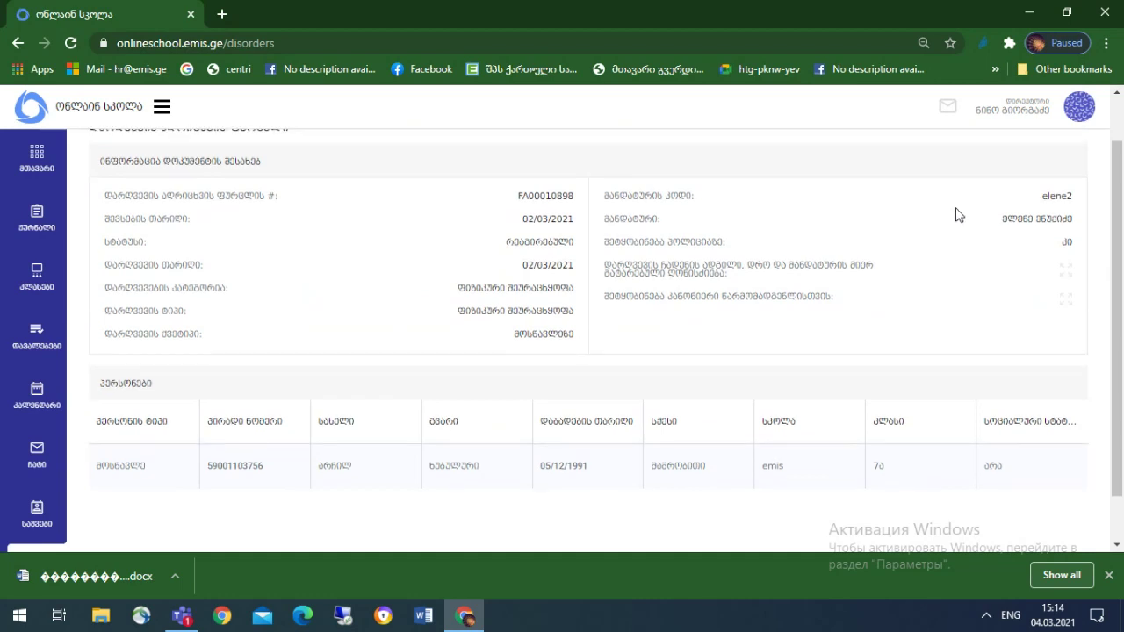
pyautogui.scroll(-1, 972, 237)
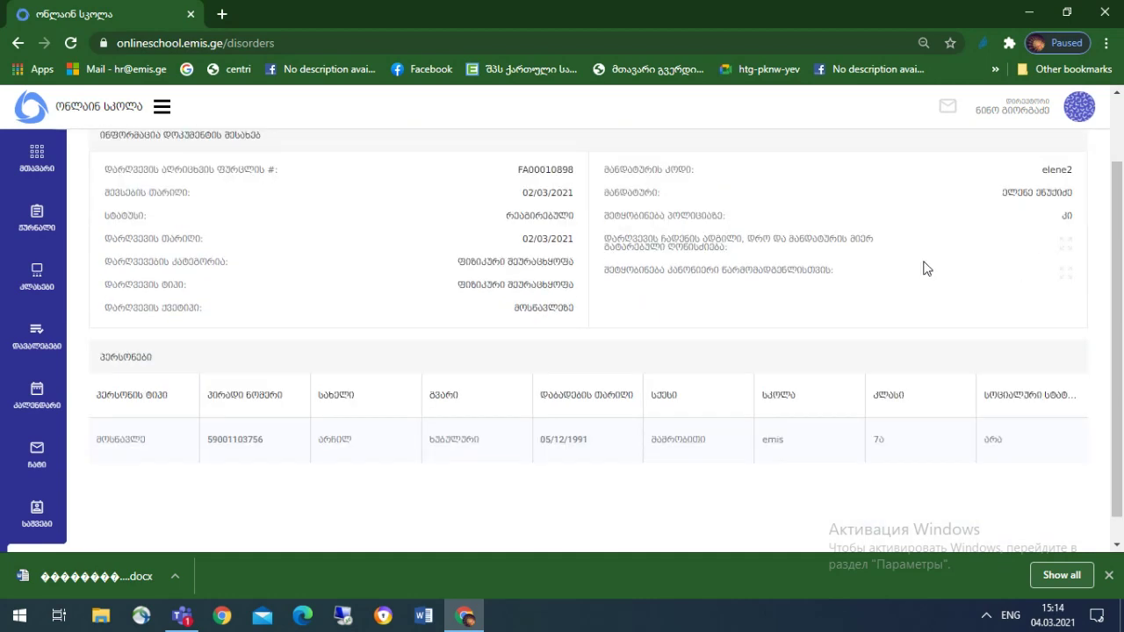
pyautogui.scroll(1, 1028, 180)
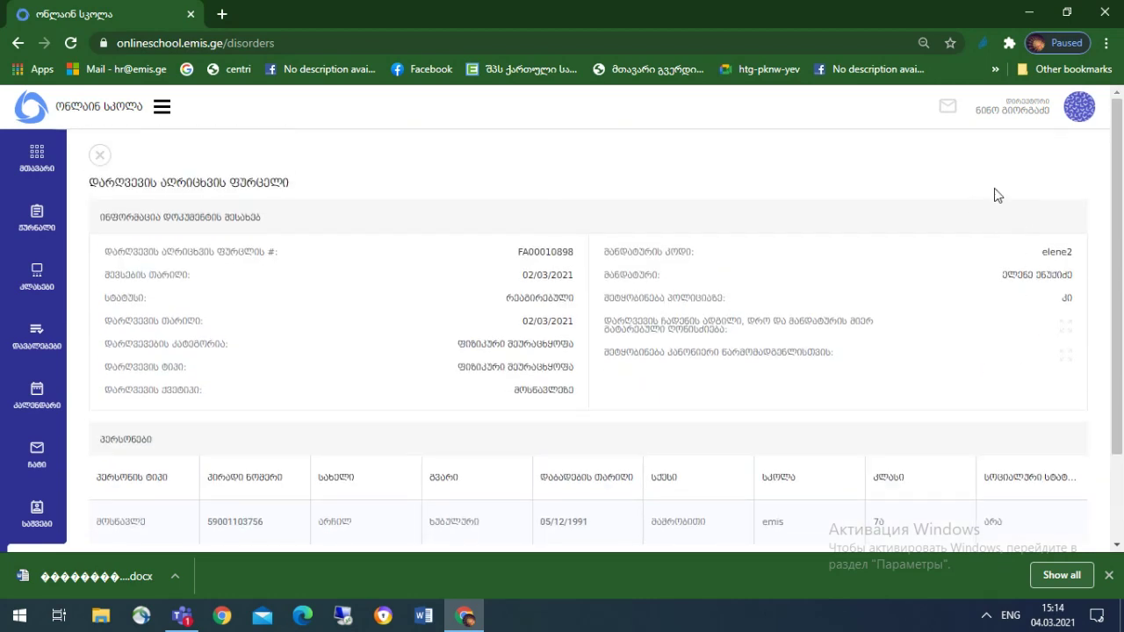
pyautogui.scroll(-1, 962, 268)
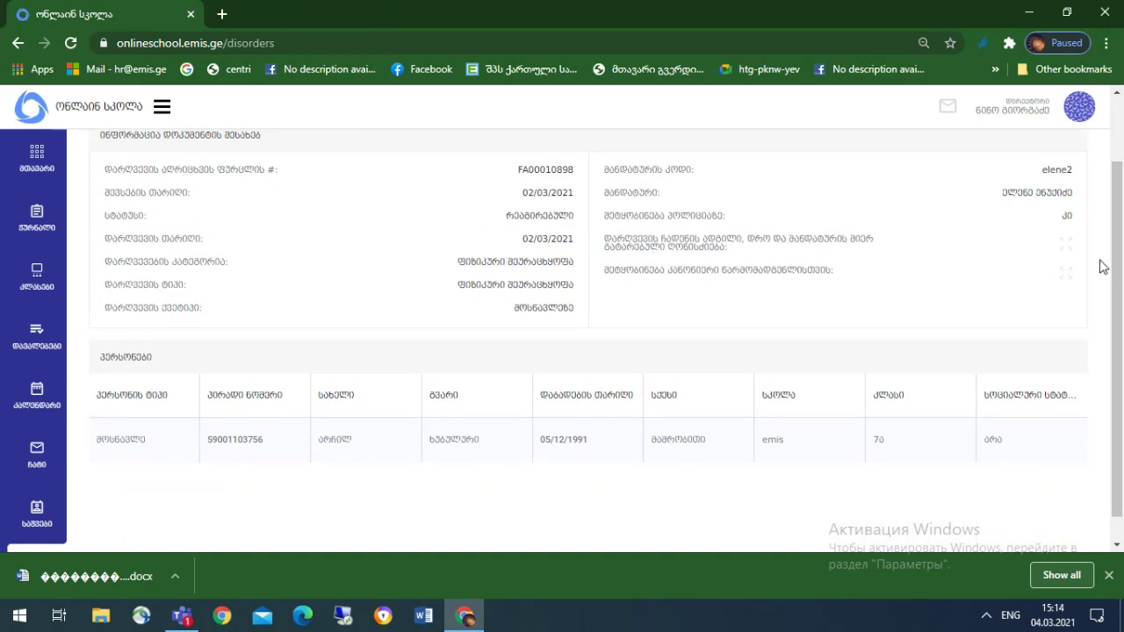
pyautogui.moveTo(1121, 284); pyautogui.dragTo(1122, 247)
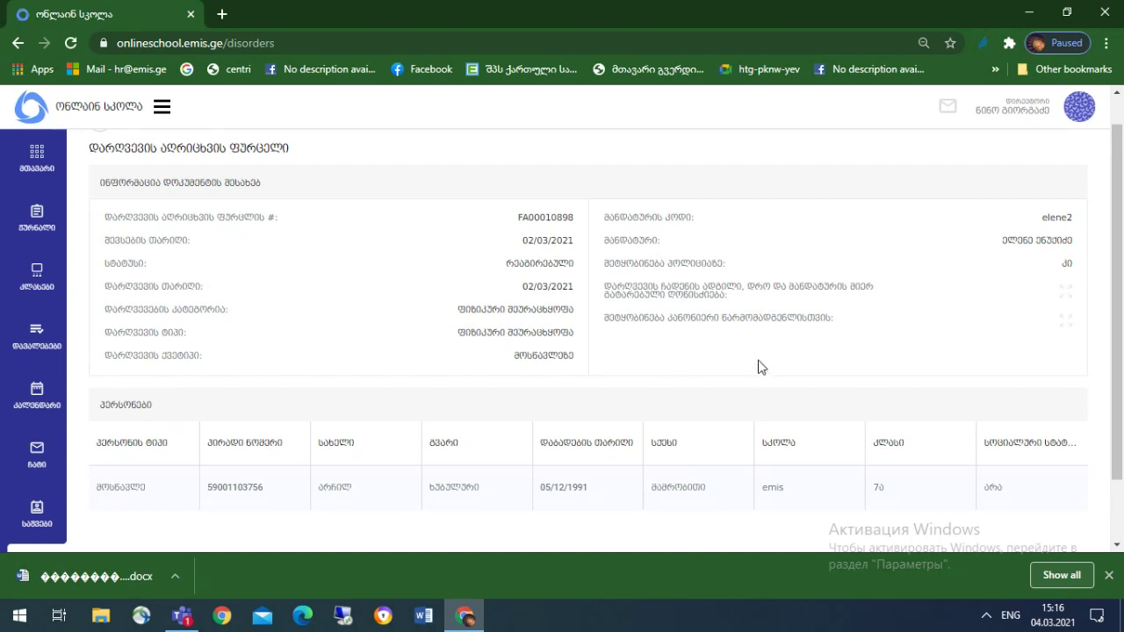
pyautogui.scroll(-1, 757, 365)
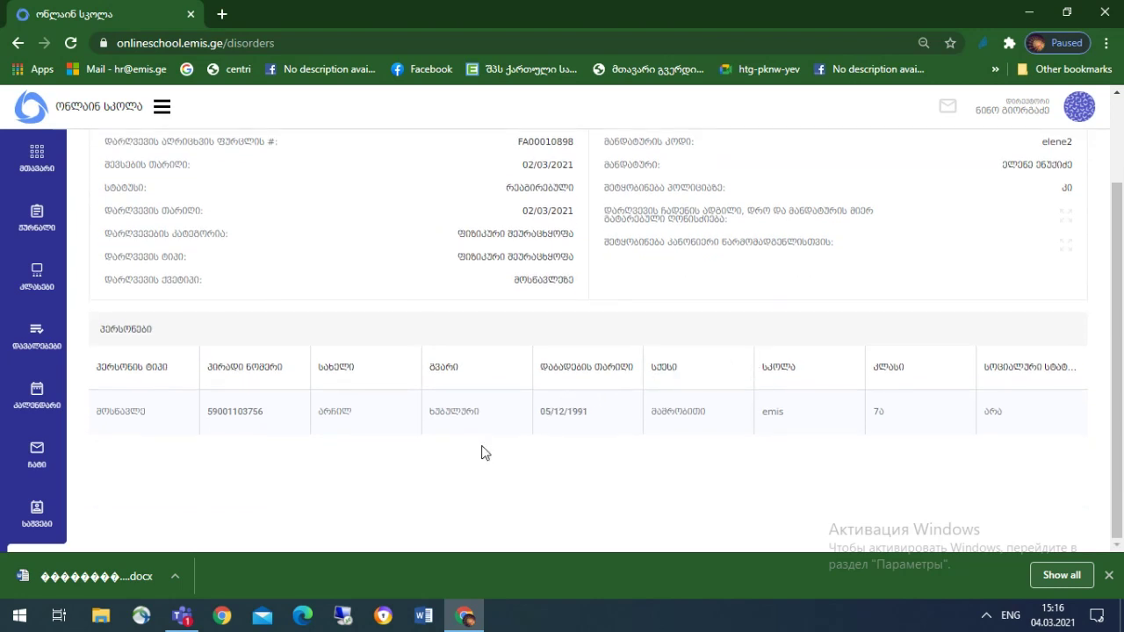
pyautogui.scroll(1, 291, 451)
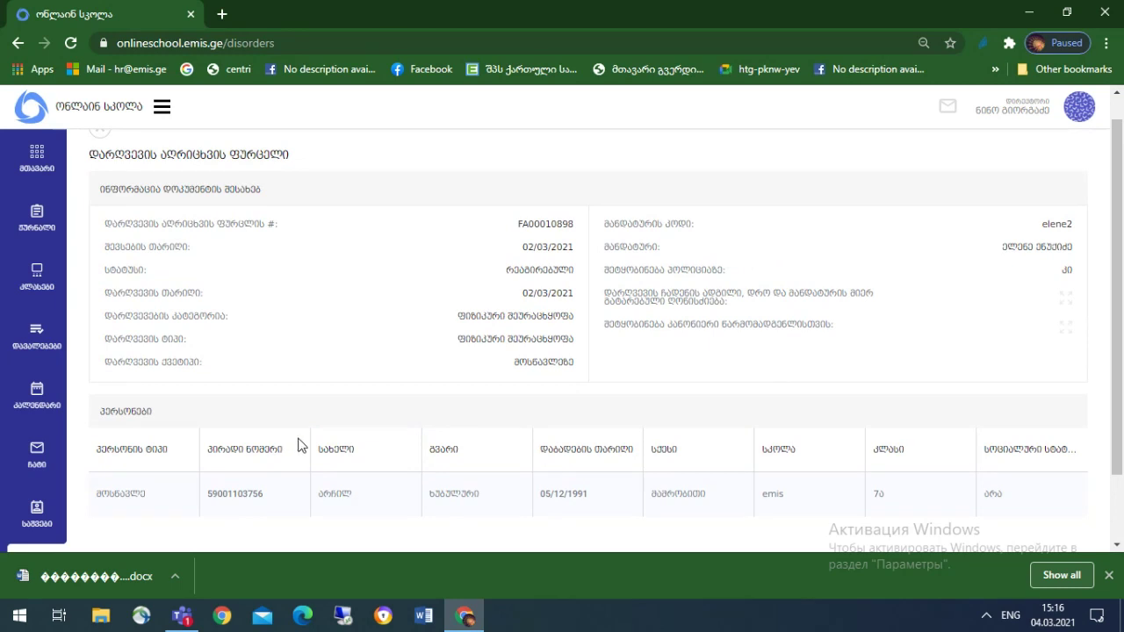
pyautogui.scroll(-1, 298, 445)
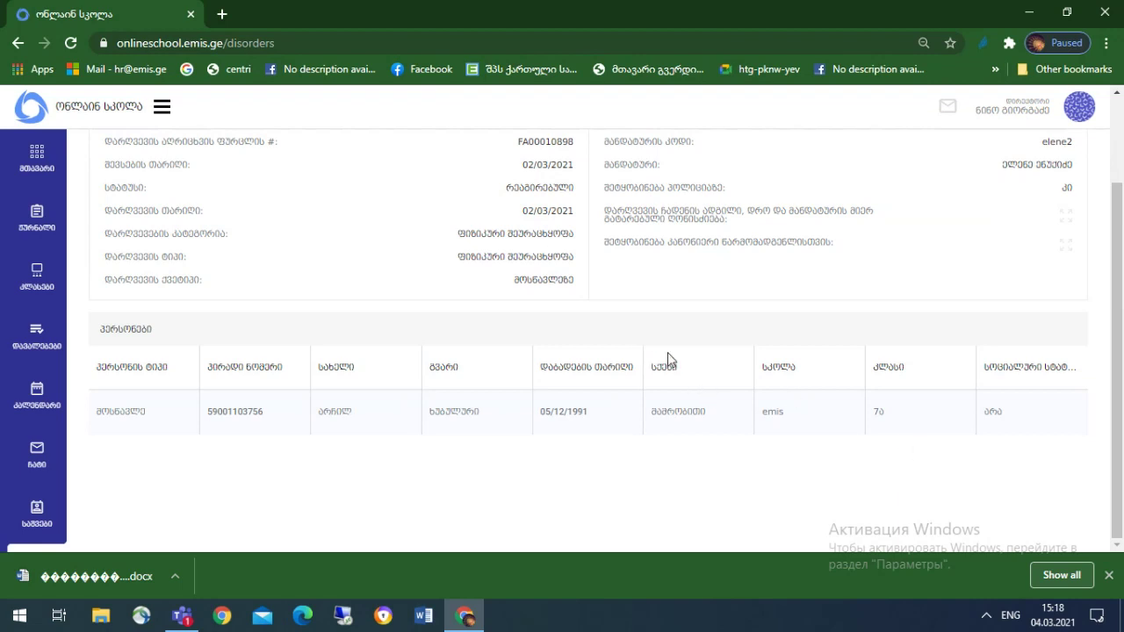
pyautogui.scroll(1, 826, 366)
pyautogui.scroll(-1, 824, 365)
pyautogui.scroll(1, 860, 318)
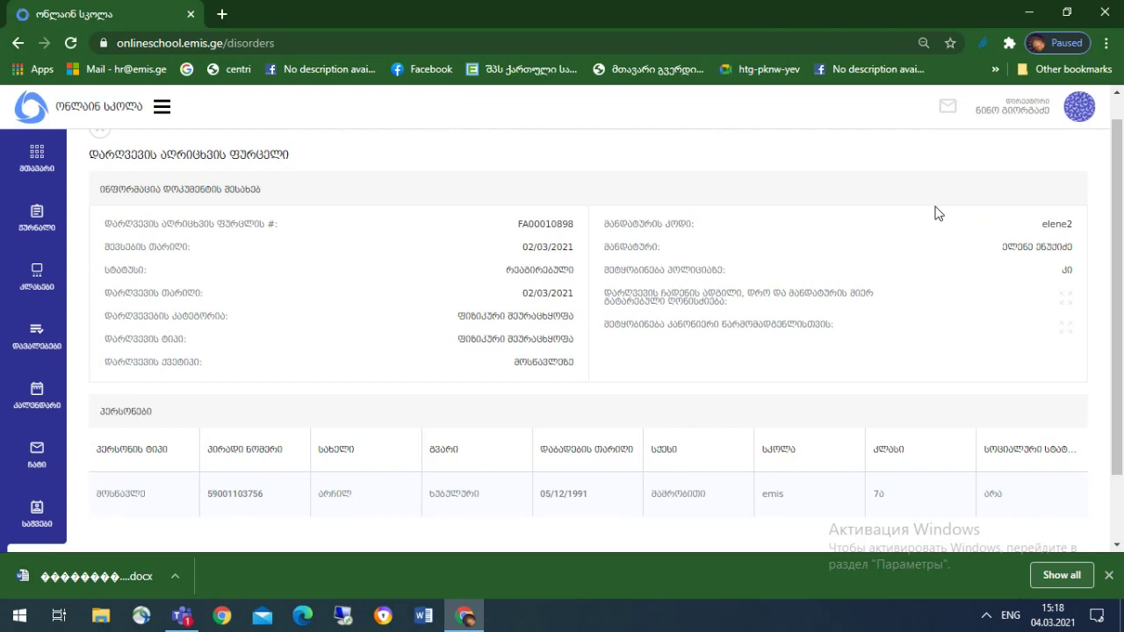
pyautogui.scroll(1, 892, 225)
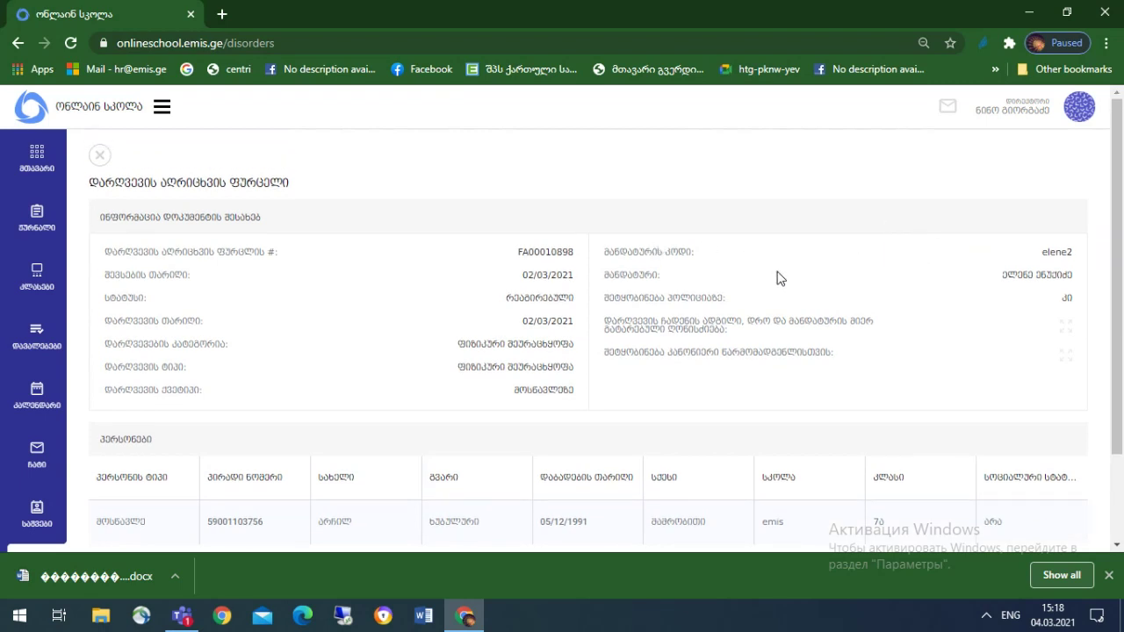
pyautogui.click(100, 158)
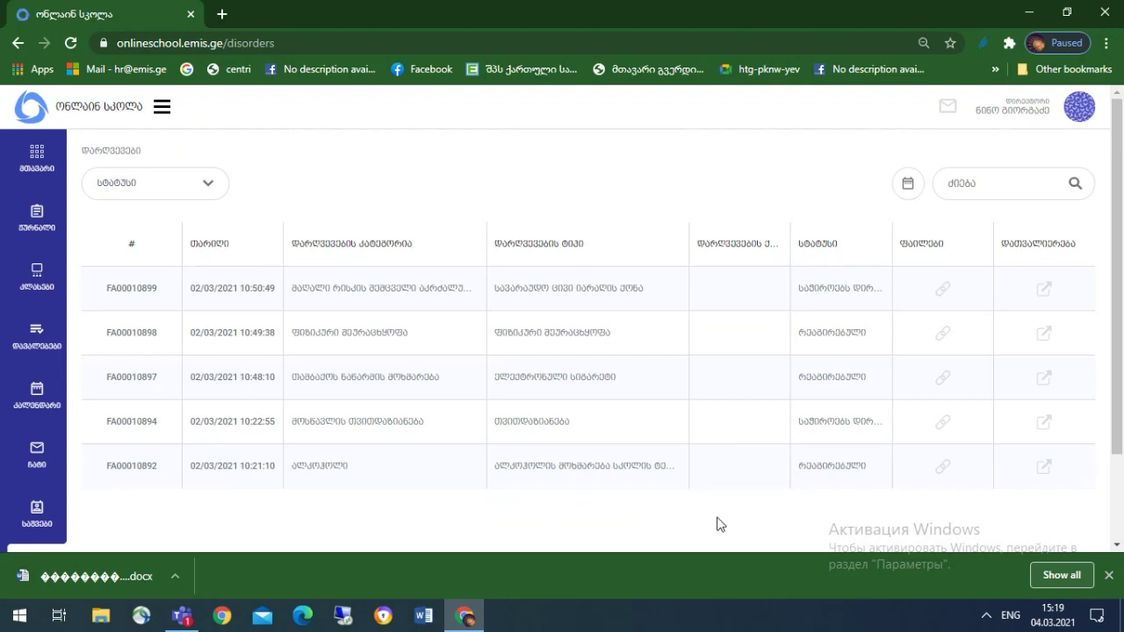
# Step: Open the sheet of the suspected cold weapon possession violation (სავარაუდო ცივი იარაღის ქონა) and review its document information and persons table
pyautogui.click(1045, 297)
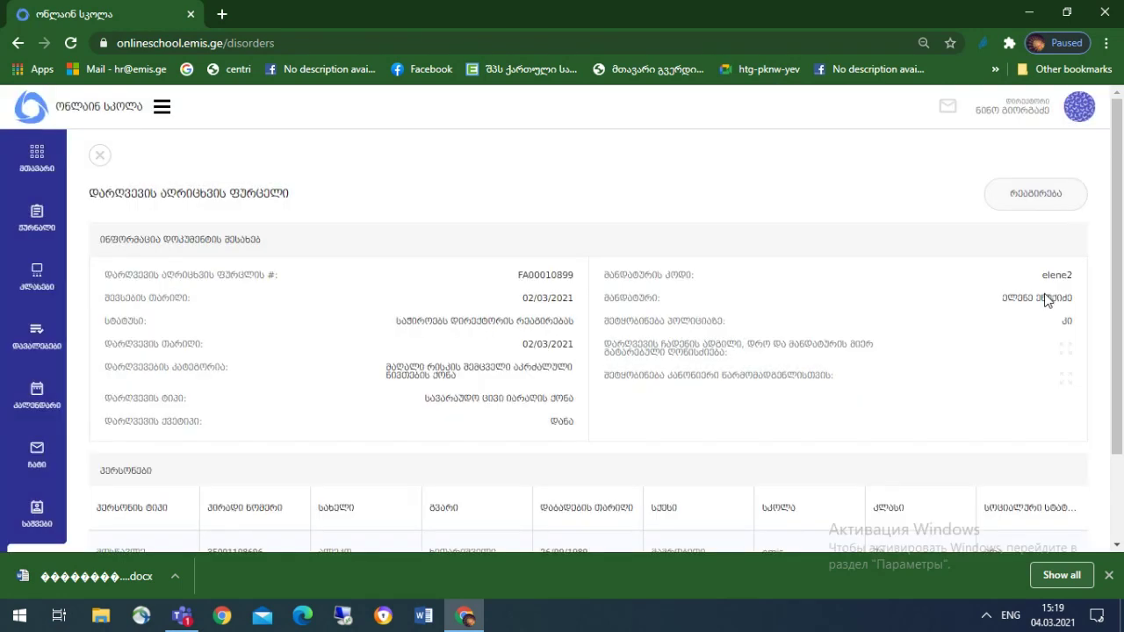
pyautogui.scroll(-1, 928, 400)
pyautogui.scroll(1, 929, 400)
pyautogui.scroll(-1, 260, 387)
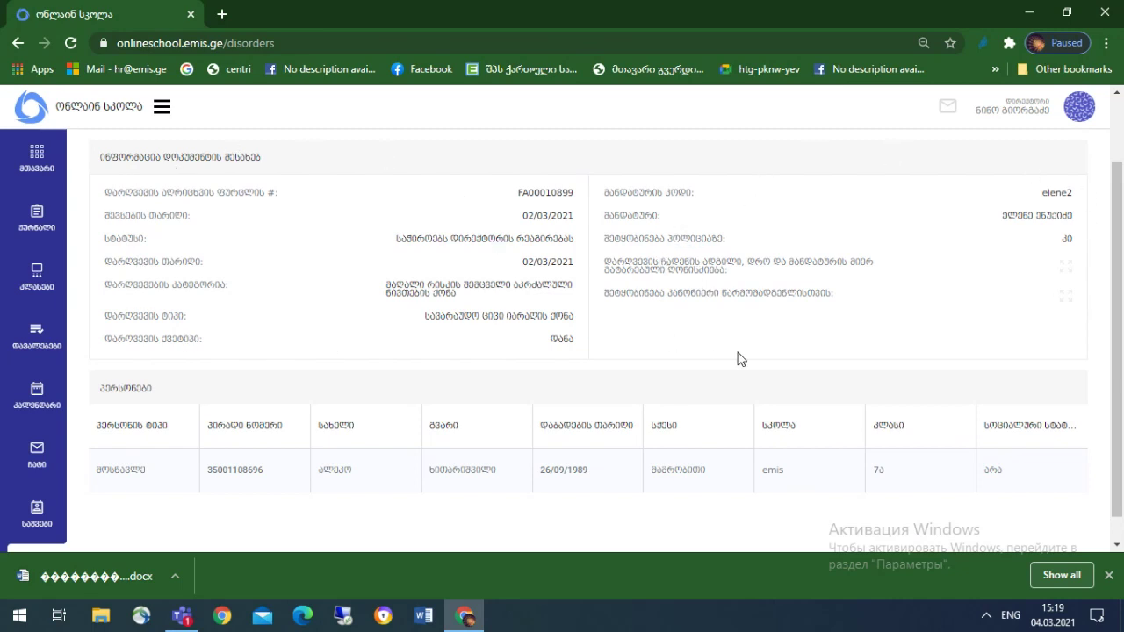
pyautogui.scroll(-1, 747, 358)
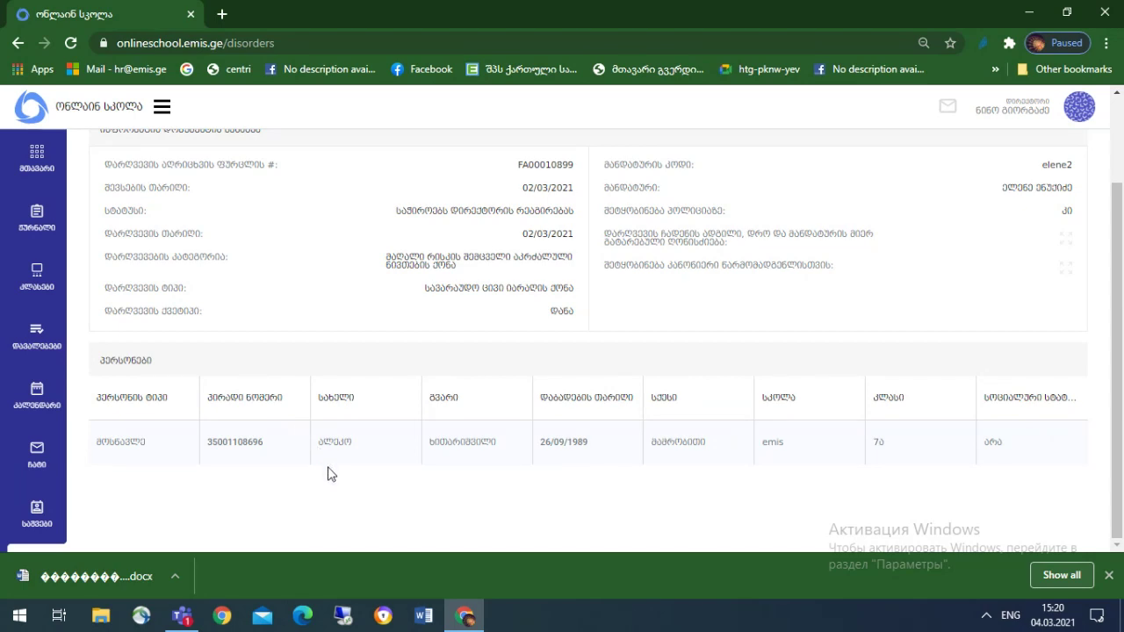
pyautogui.scroll(1, 703, 479)
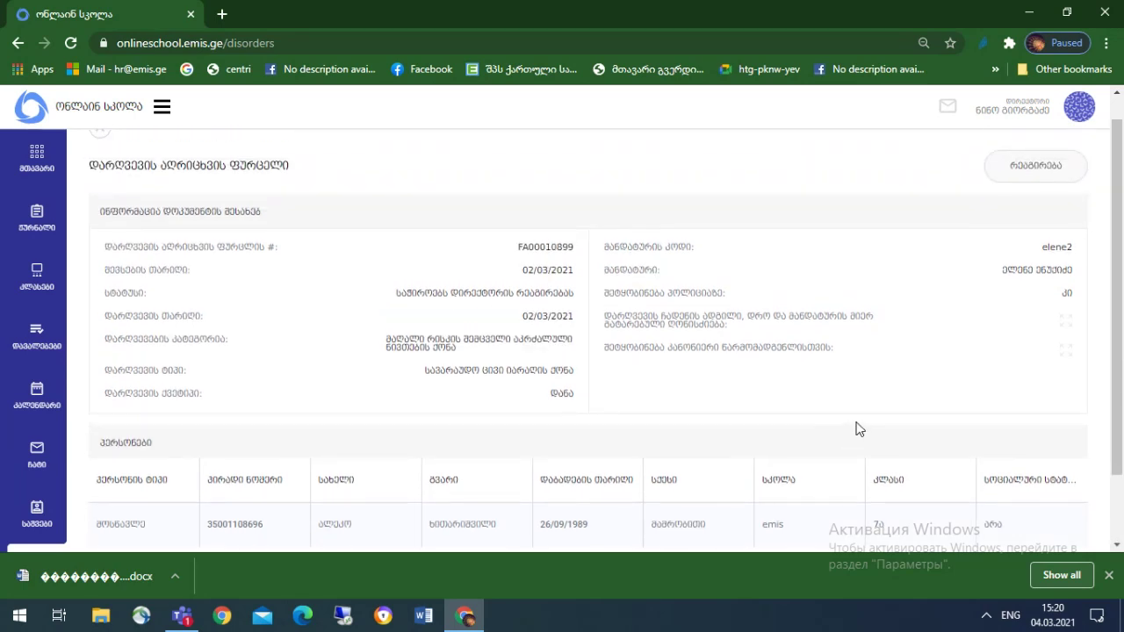
pyautogui.scroll(1, 764, 372)
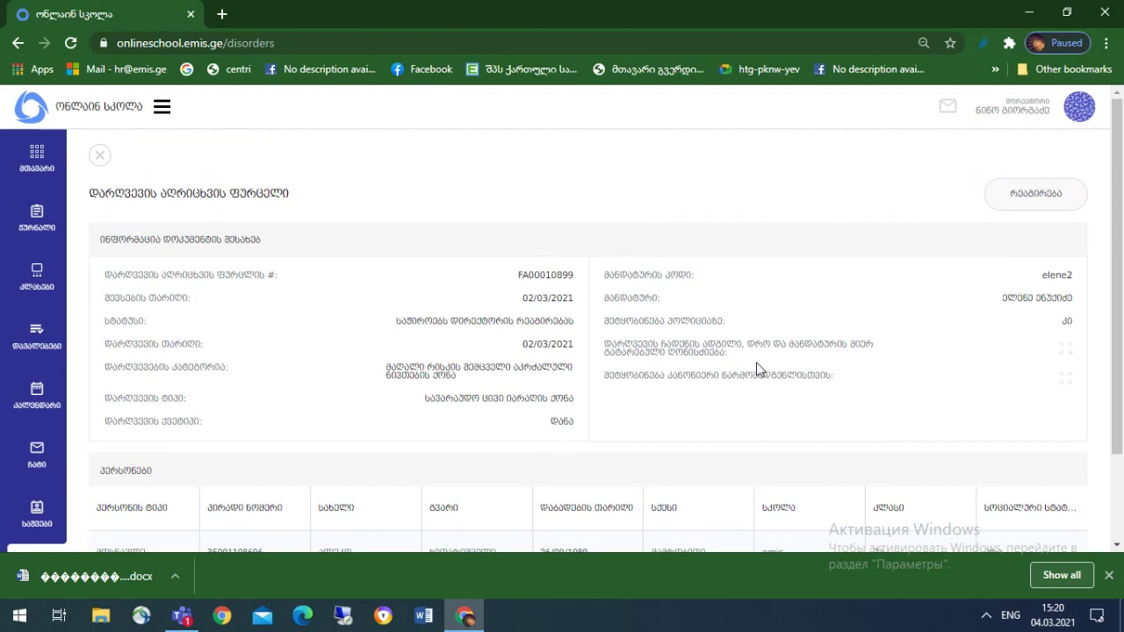
# Step: Start a response to the suspected cold weapon possession violation and browse to the Desktop folder (Рабочий стол) for the file to upload
pyautogui.click(1052, 205)
pyautogui.click(1053, 206)
pyautogui.click(1064, 206)
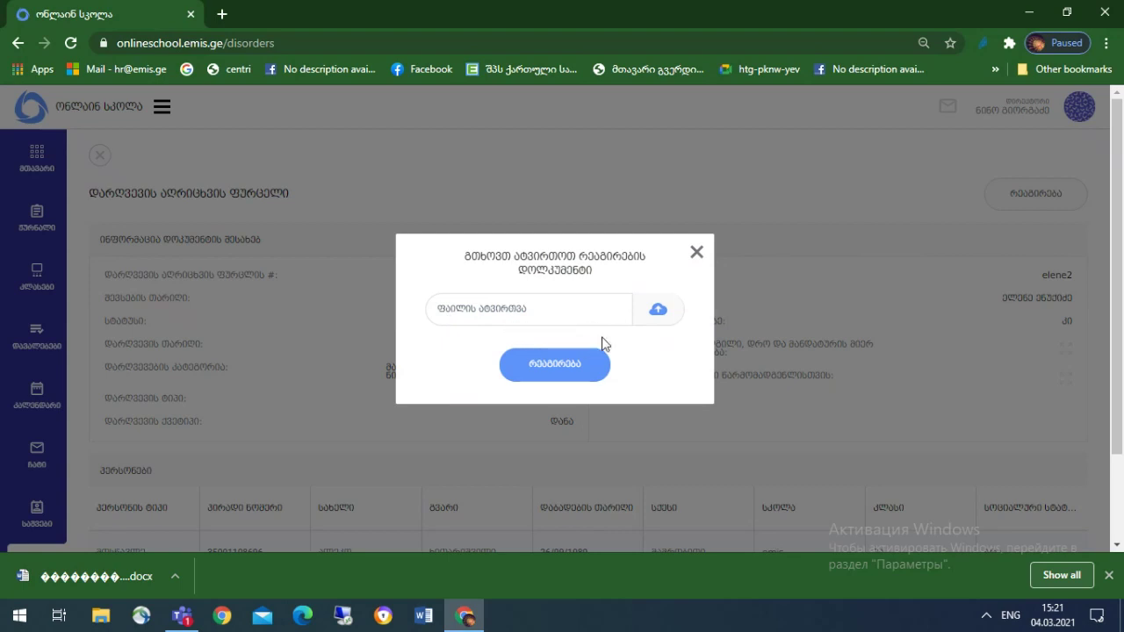
pyautogui.click(660, 318)
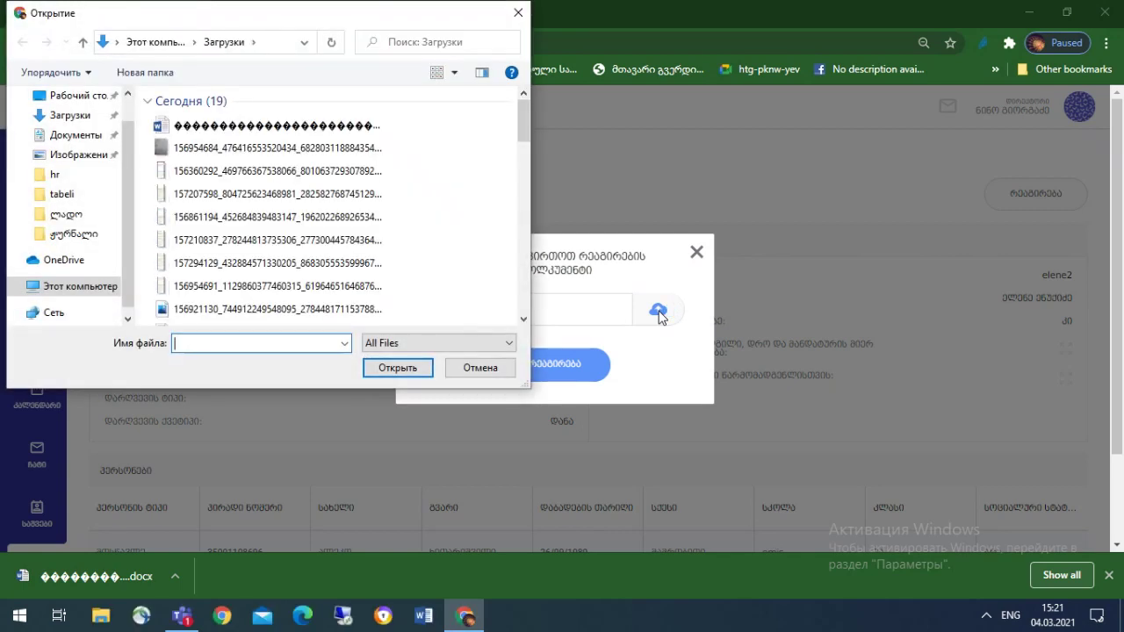
pyautogui.scroll(1, 79, 115)
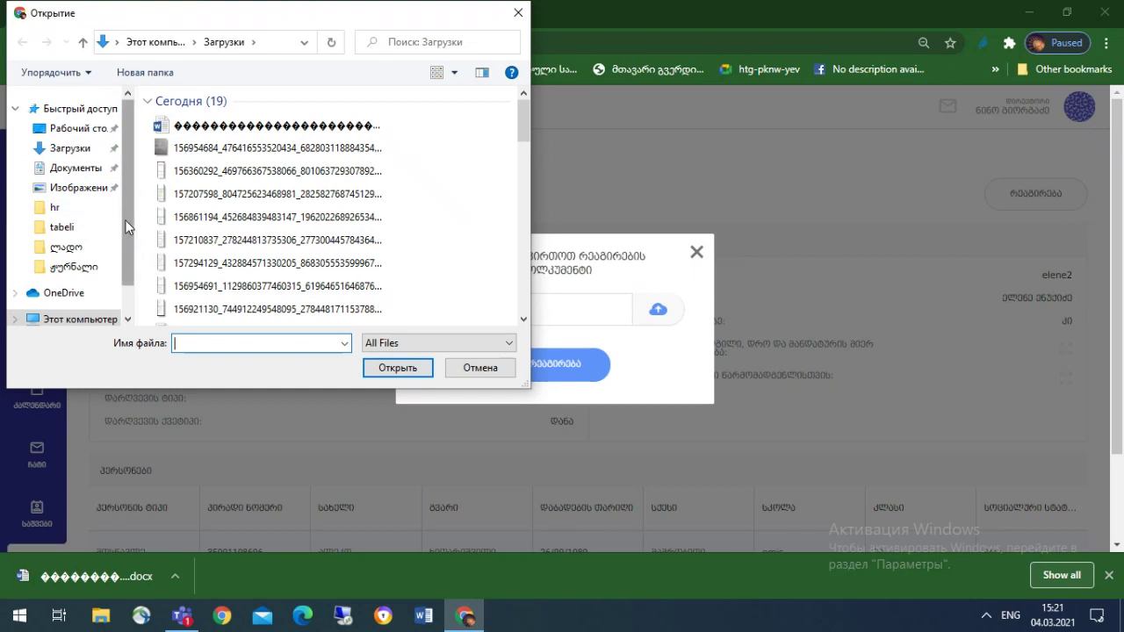
pyautogui.scroll(-1, 128, 227)
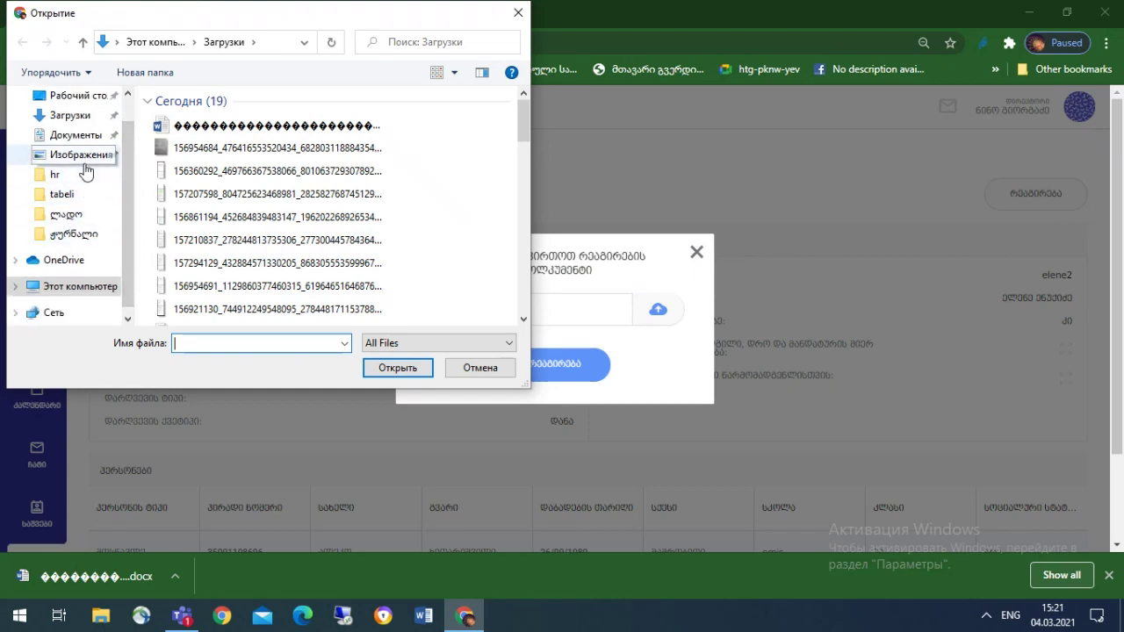
pyautogui.scroll(-1, 109, 219)
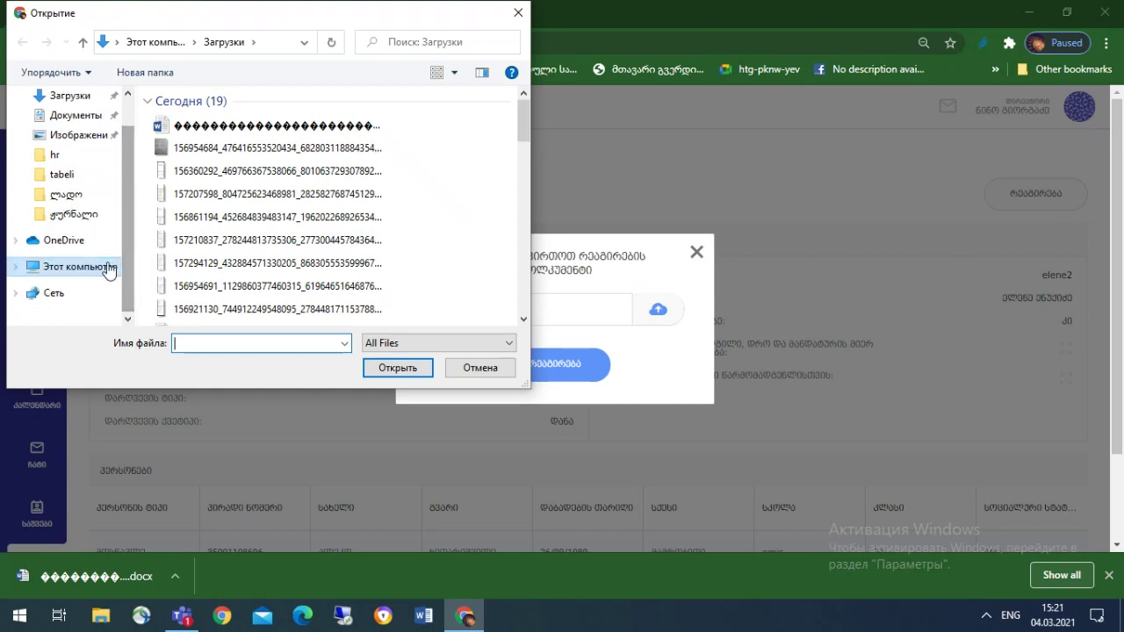
pyautogui.scroll(3, 110, 263)
pyautogui.click(80, 128)
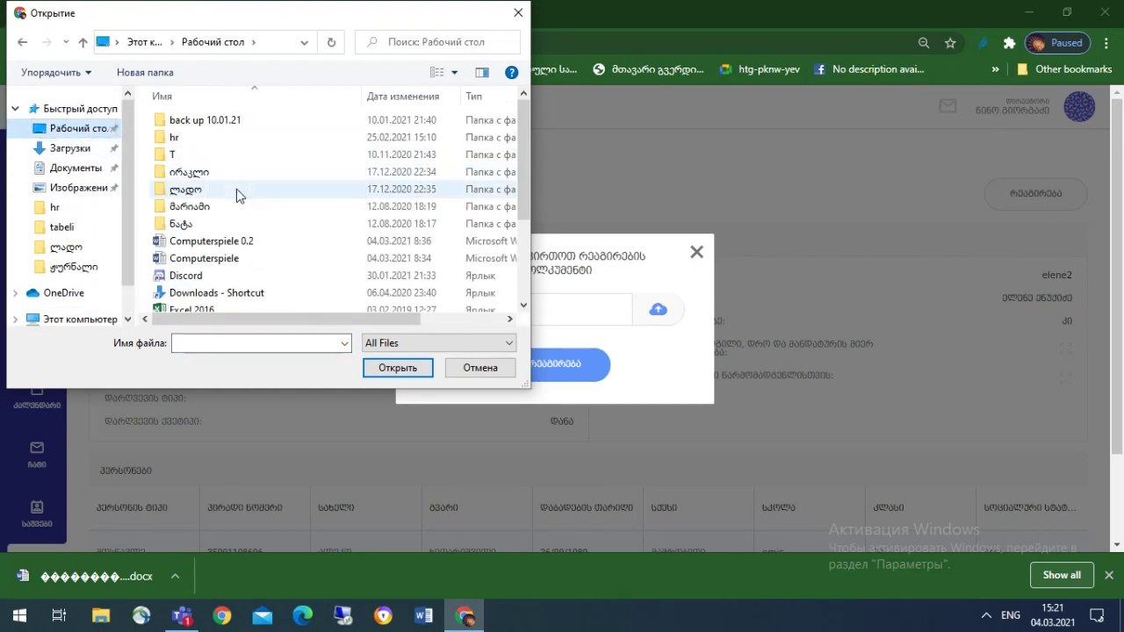
# Step: Attach the დარღვევა Word document from the Desktop folder and submit the response (რეაგირება)
pyautogui.scroll(-1, 263, 197)
pyautogui.scroll(-2, 271, 220)
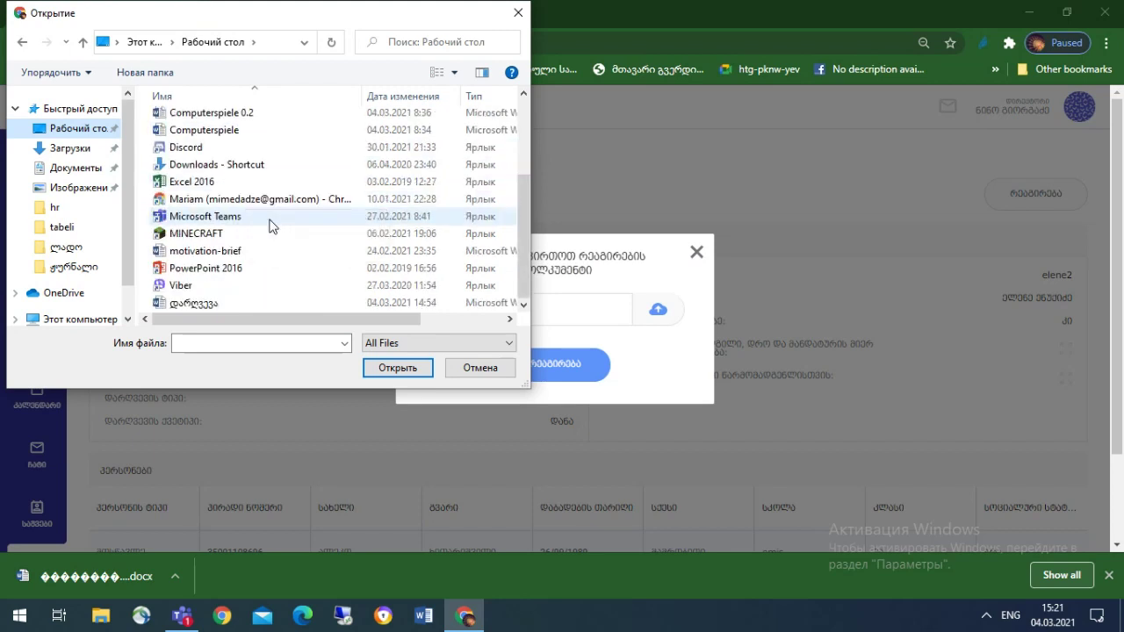
pyautogui.click(195, 304)
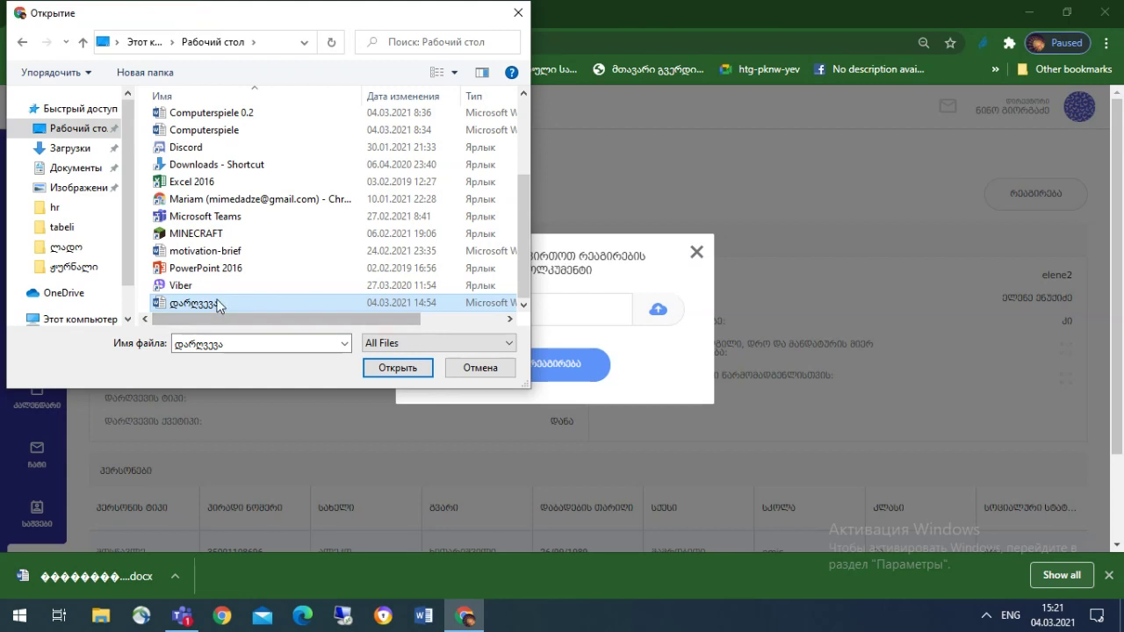
pyautogui.click(396, 368)
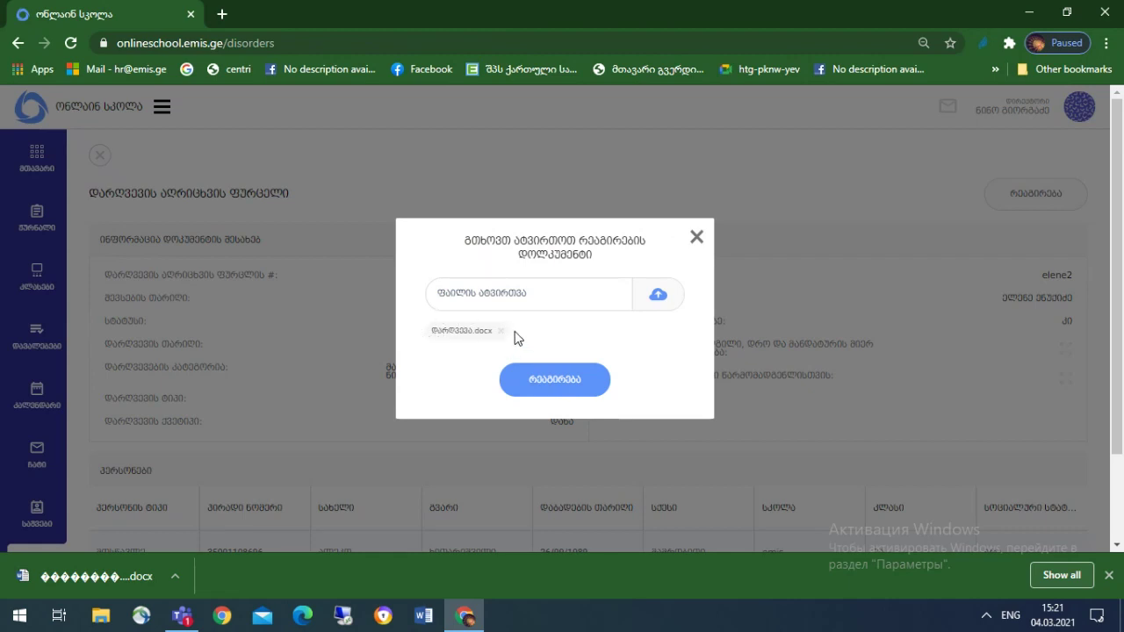
pyautogui.click(554, 380)
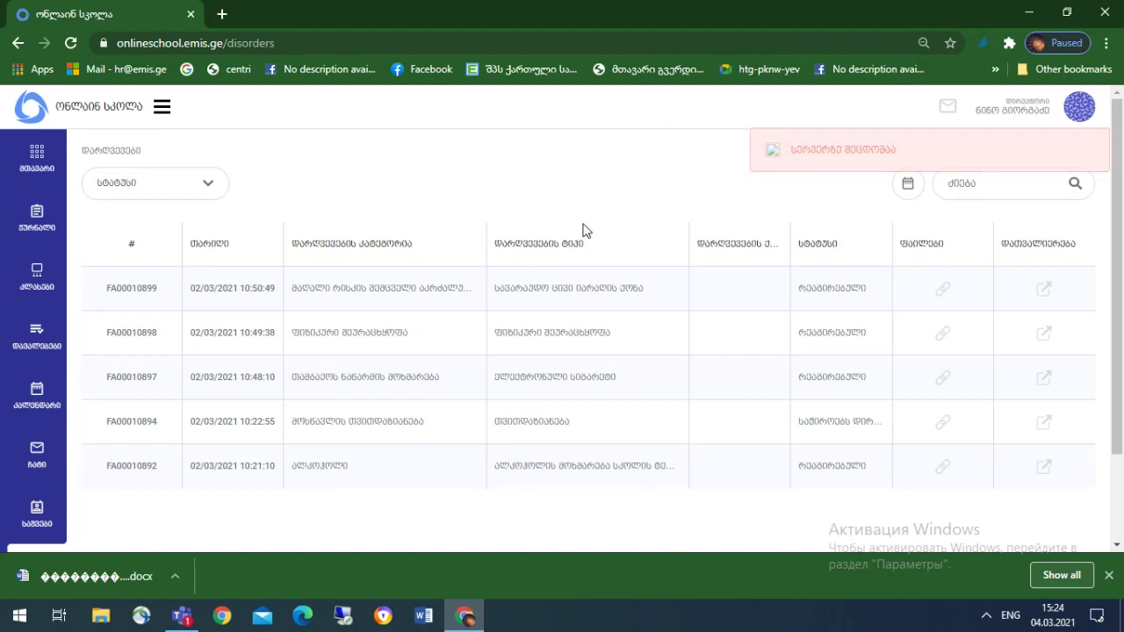
# Step: Look over the violations list (დარღვევები) and reduce the page zoom to 80%
pyautogui.scroll(-1, 597, 242)
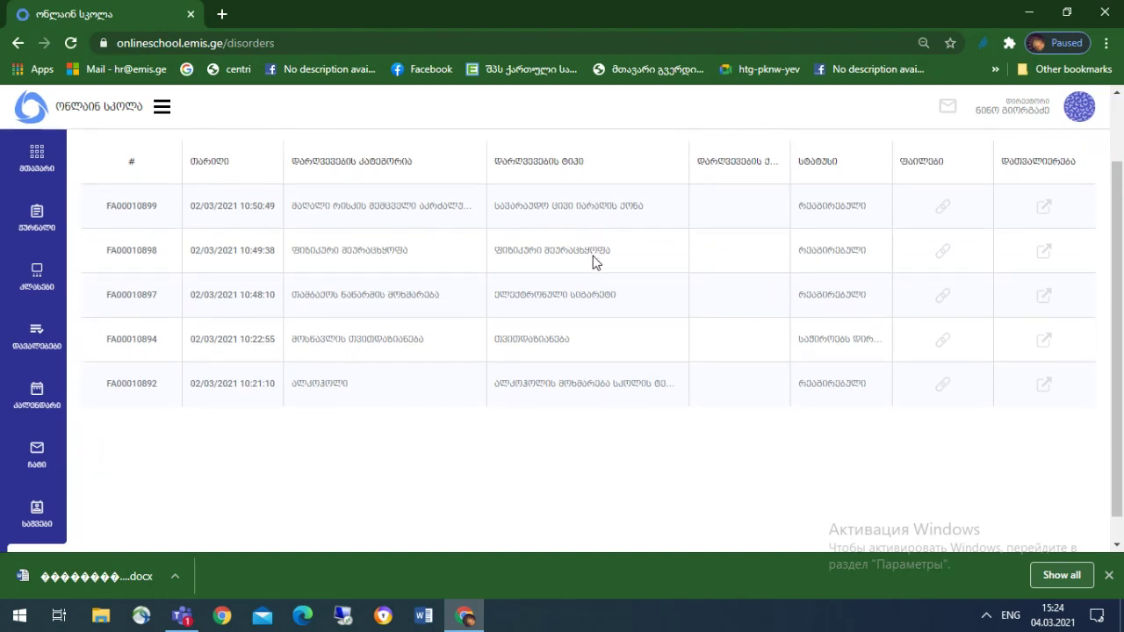
pyautogui.scroll(1, 593, 259)
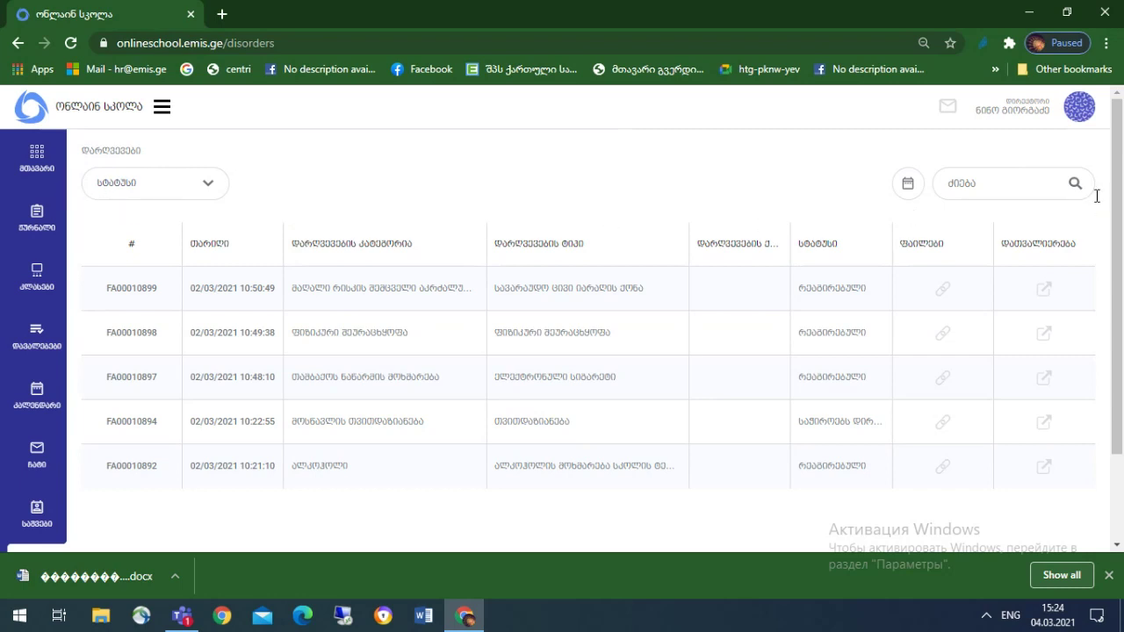
pyautogui.scroll(-2, 367, 277)
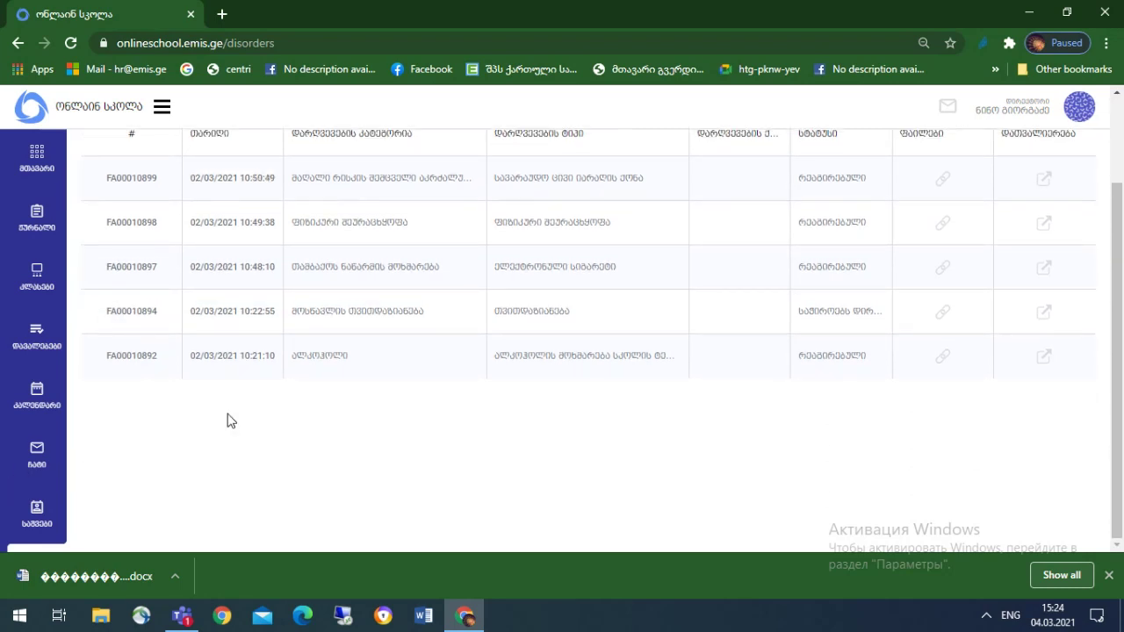
pyautogui.hotkey('ctrl', '-')
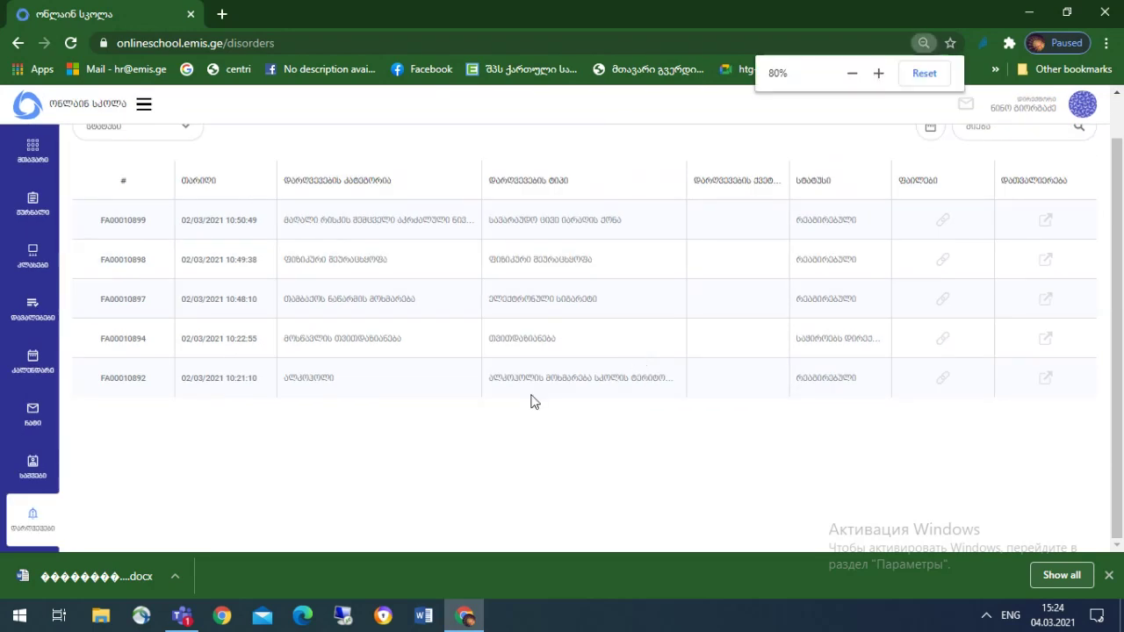
pyautogui.scroll(1, 167, 356)
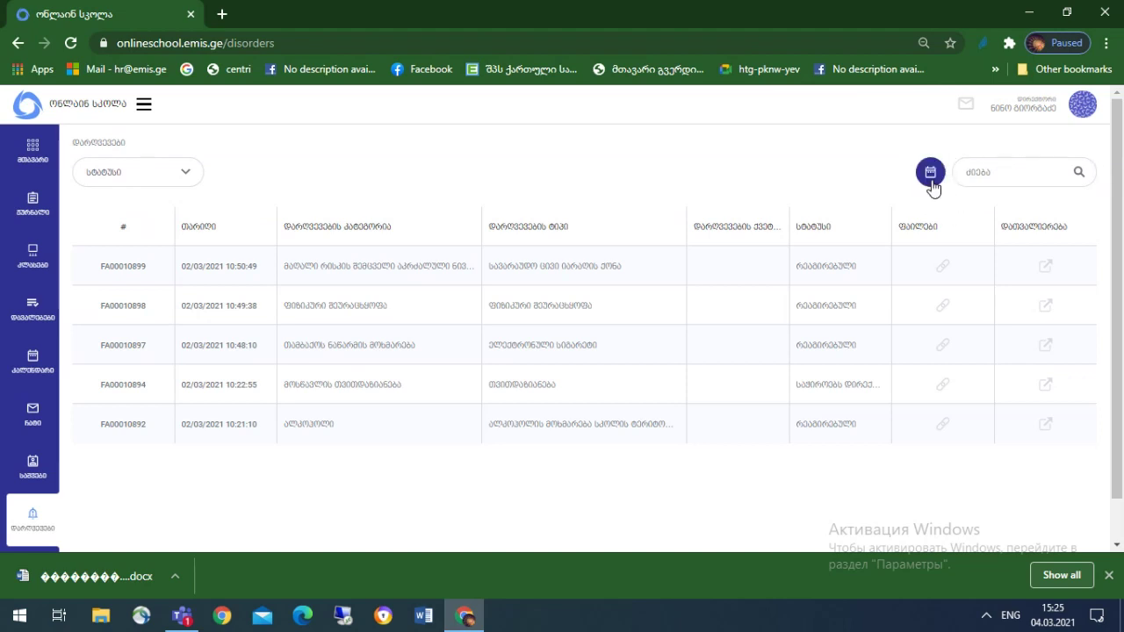
# Step: Switch the status filter of the violations list through რეაგირებული, საჭიროებს რეაგირებას and back to ყველა
pyautogui.click(186, 181)
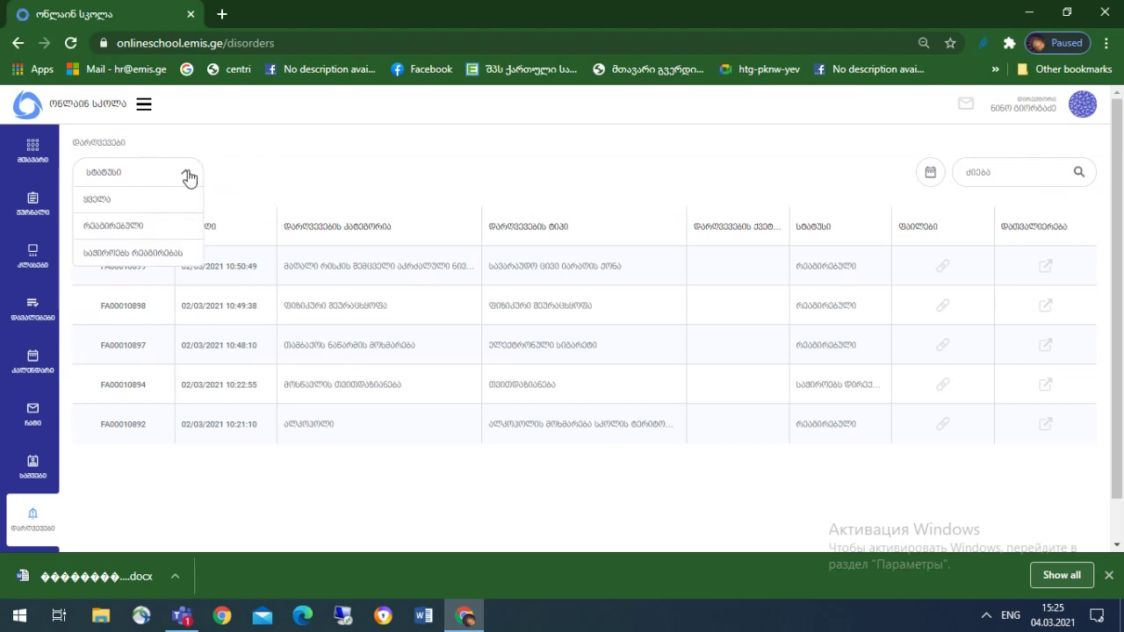
pyautogui.click(139, 231)
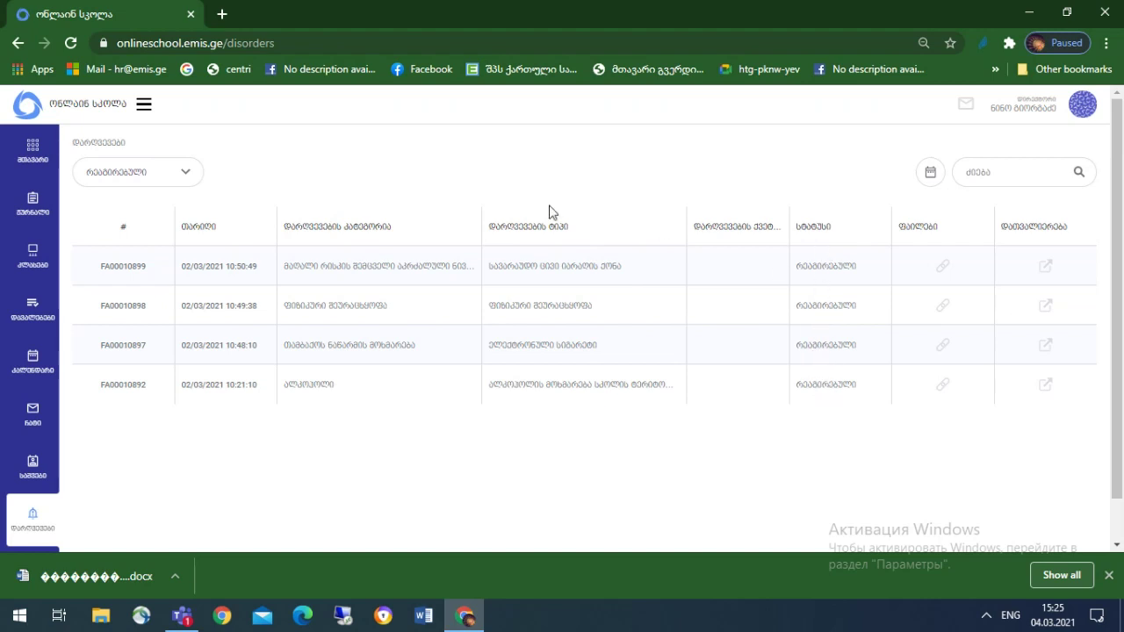
pyautogui.click(185, 175)
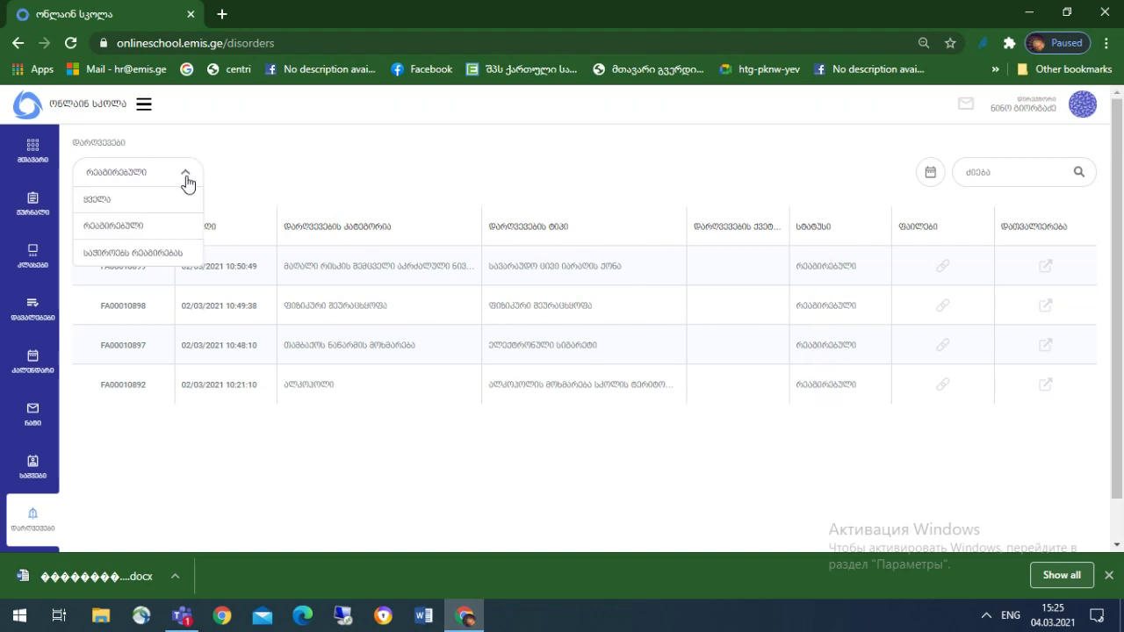
pyautogui.click(129, 256)
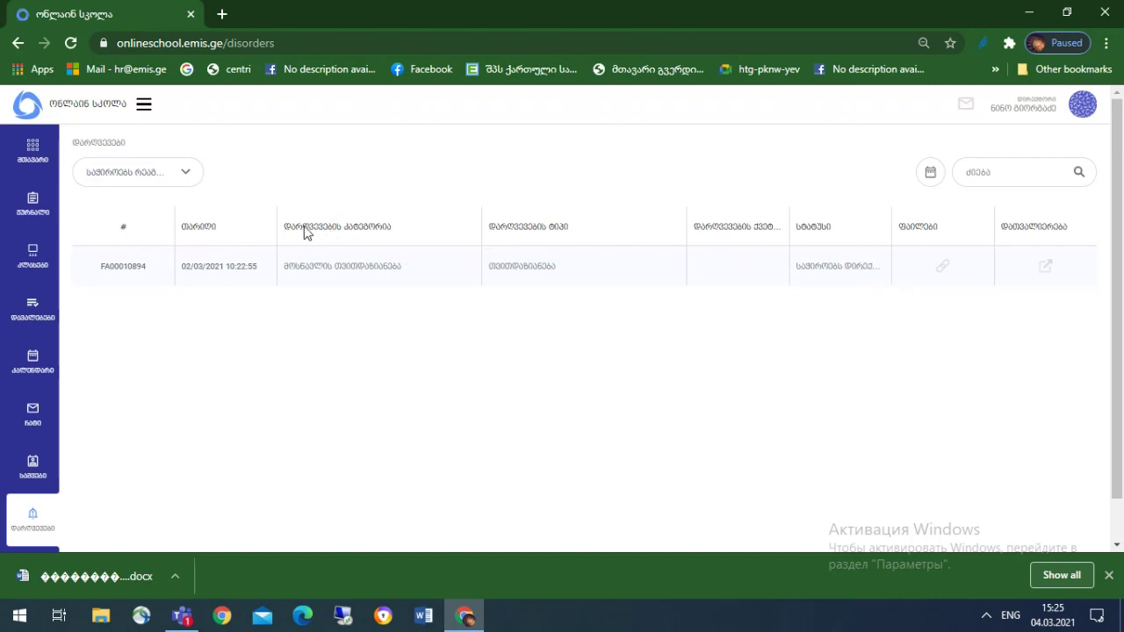
pyautogui.click(169, 179)
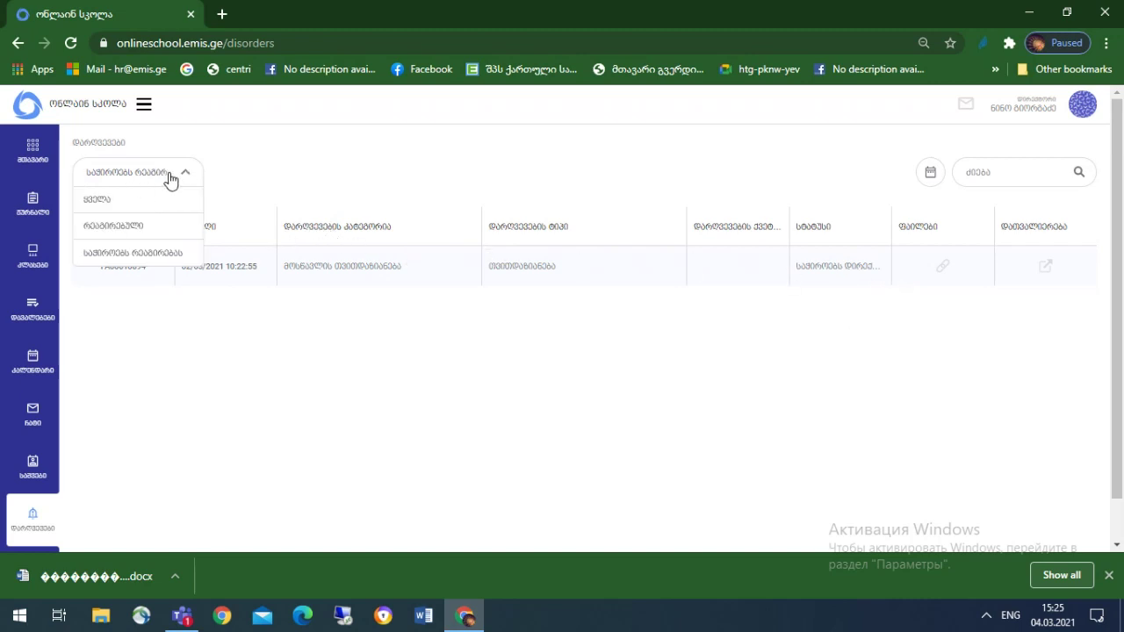
pyautogui.click(114, 204)
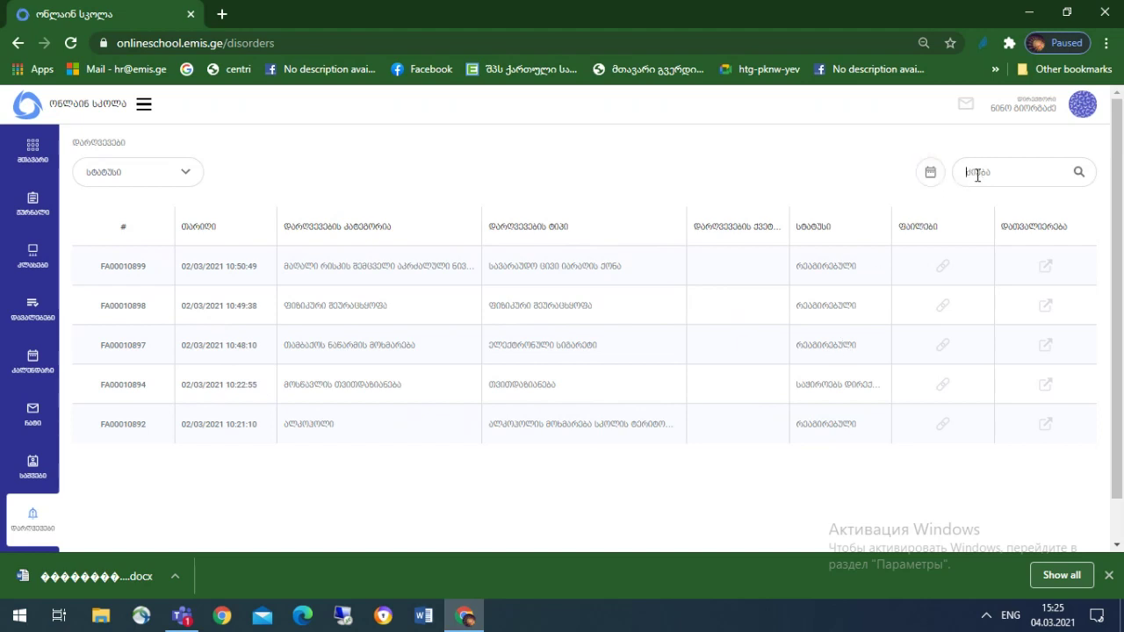
# Step: Filter the violations list by the date range 1 to 28 February 2021
pyautogui.click(929, 173)
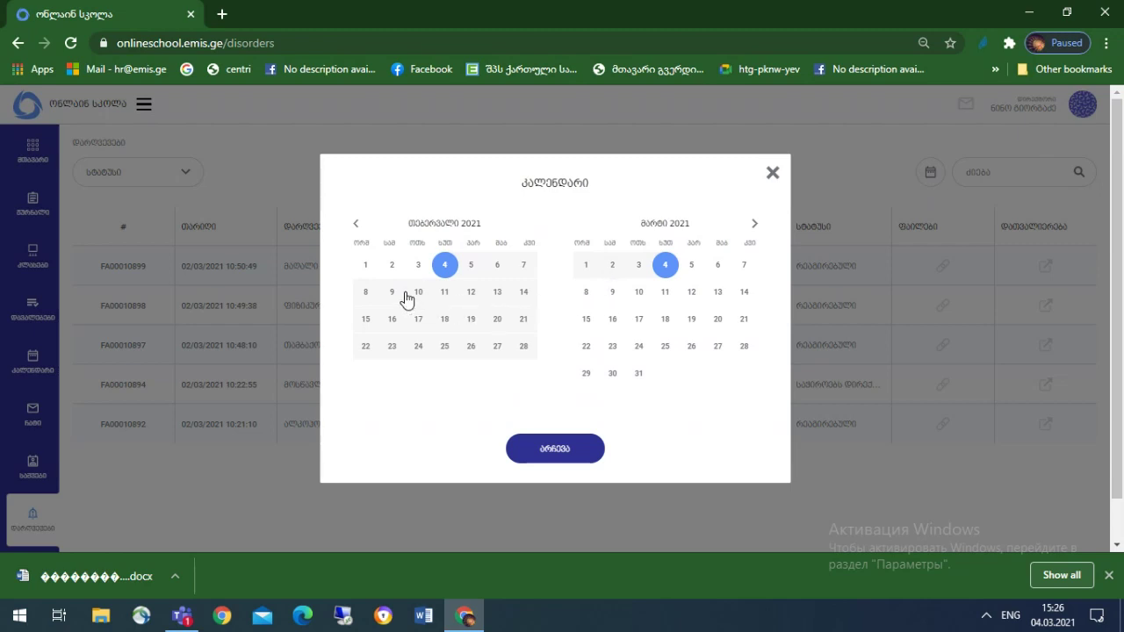
pyautogui.click(366, 268)
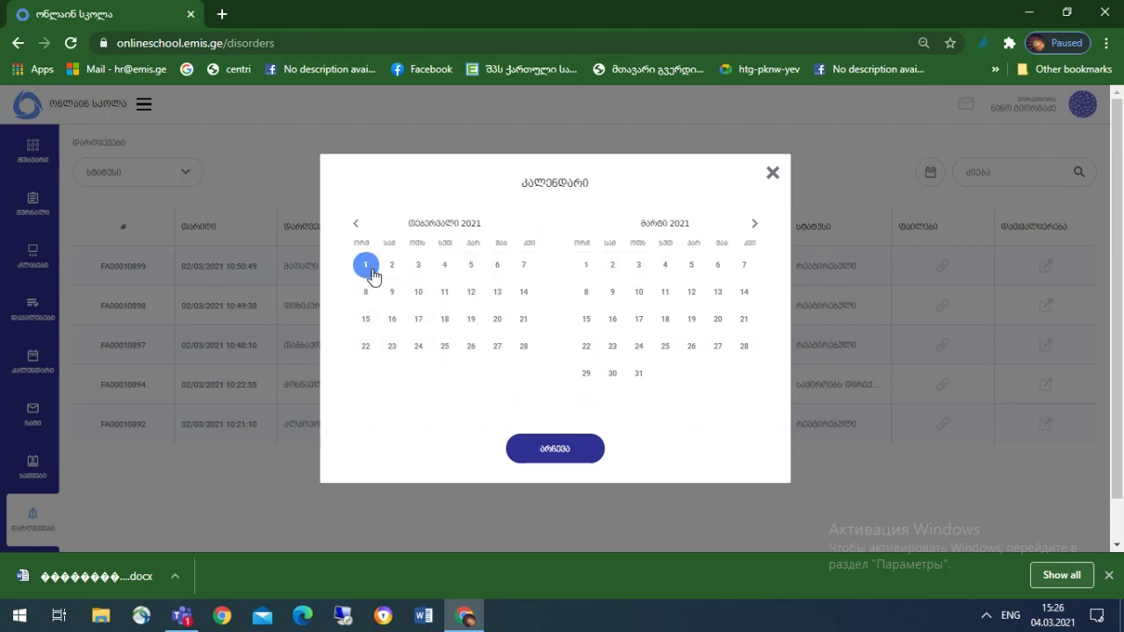
pyautogui.click(523, 348)
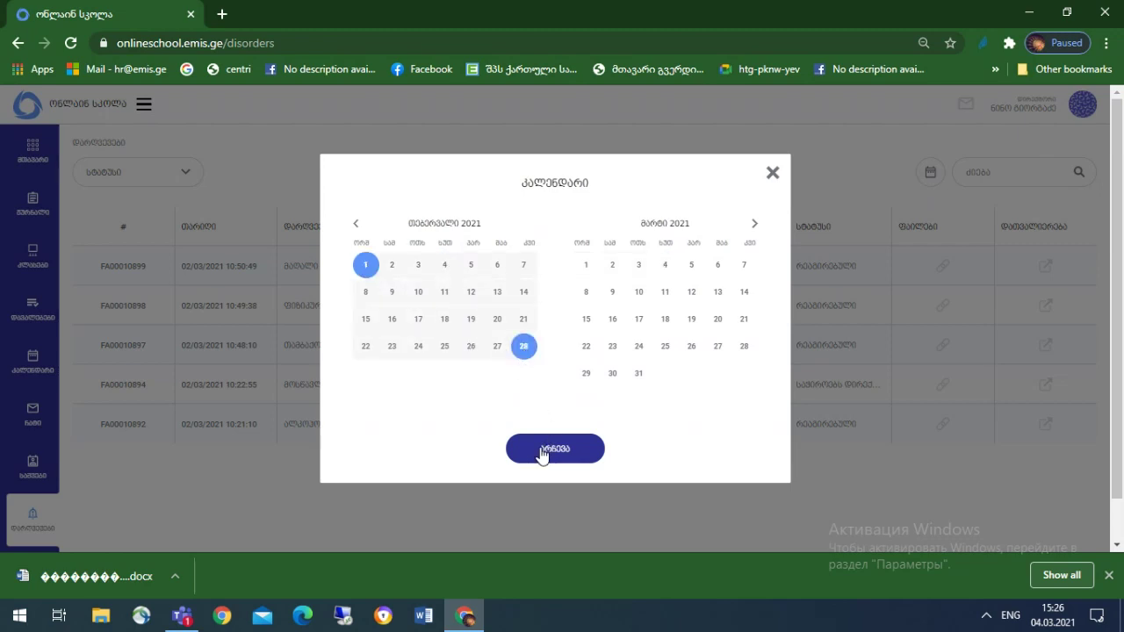
pyautogui.click(542, 455)
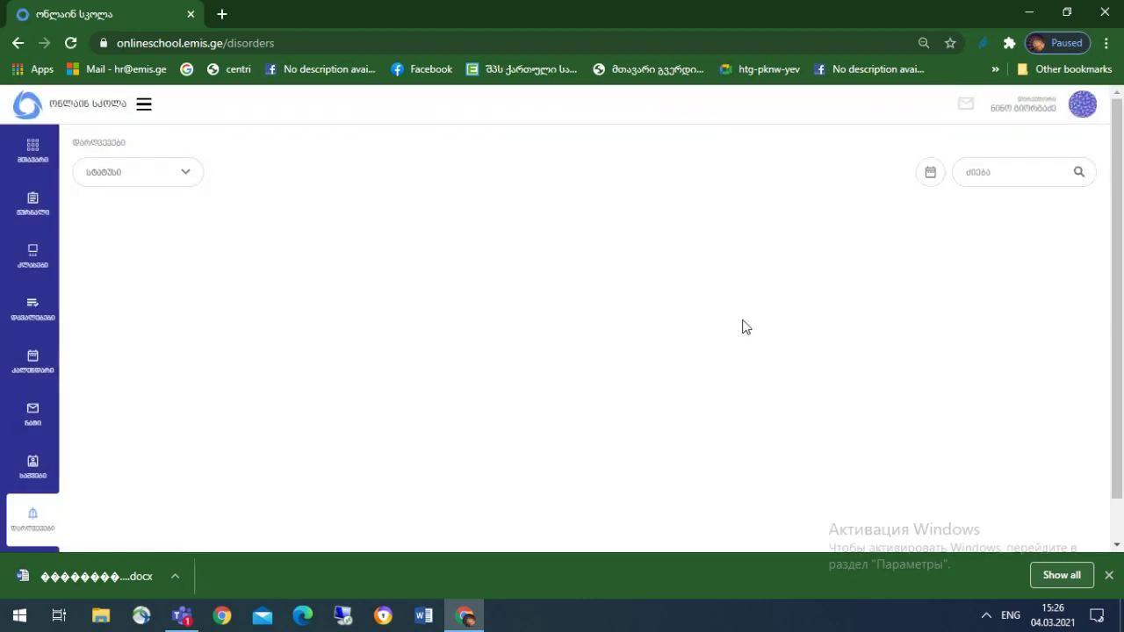
# Step: Set the date filter of the violations list to 1 to 4 March 2021
pyautogui.click(933, 176)
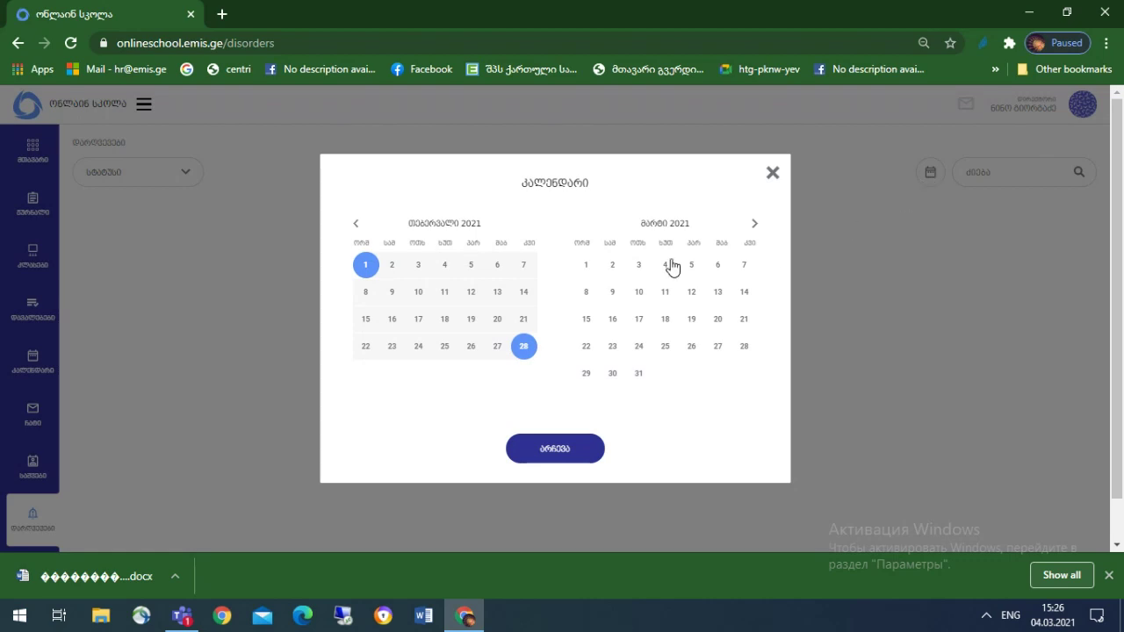
pyautogui.click(587, 265)
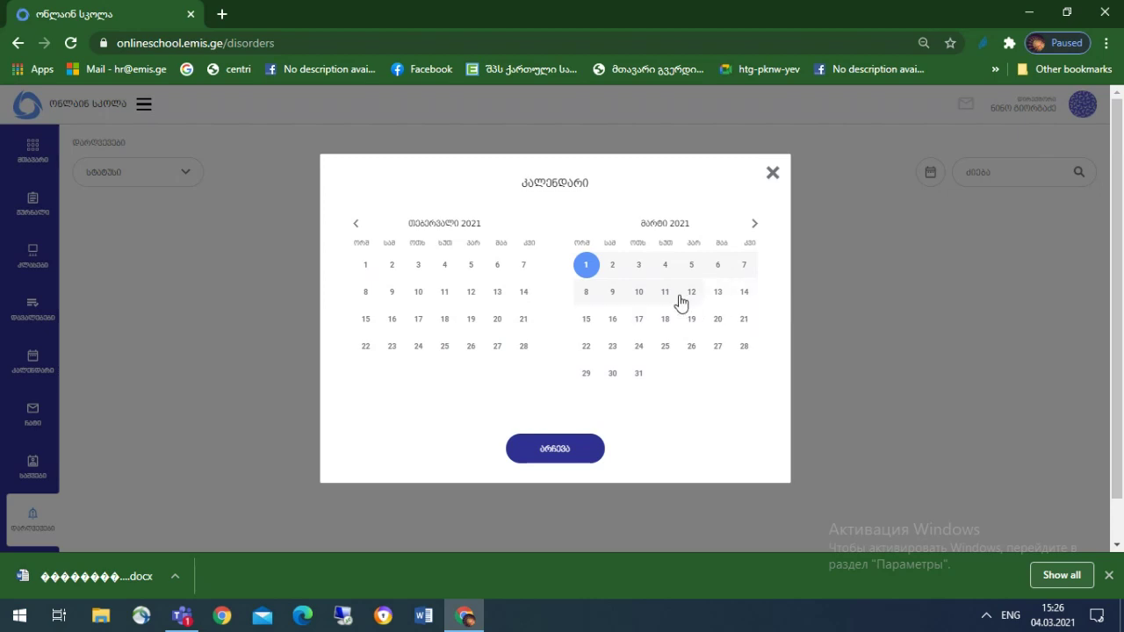
pyautogui.click(665, 265)
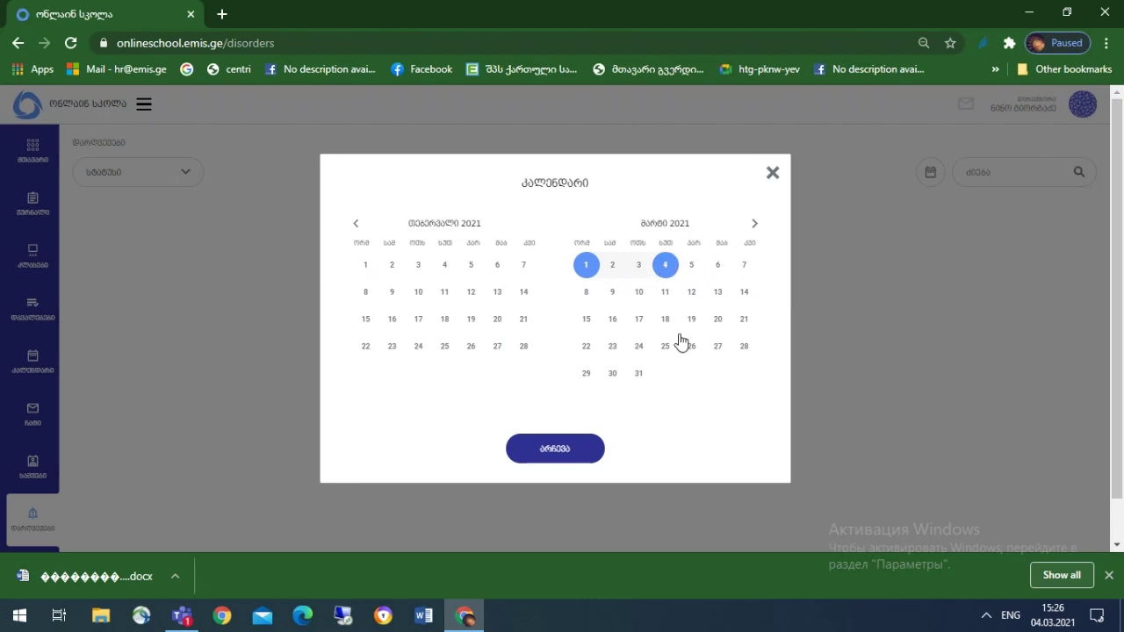
pyautogui.click(563, 449)
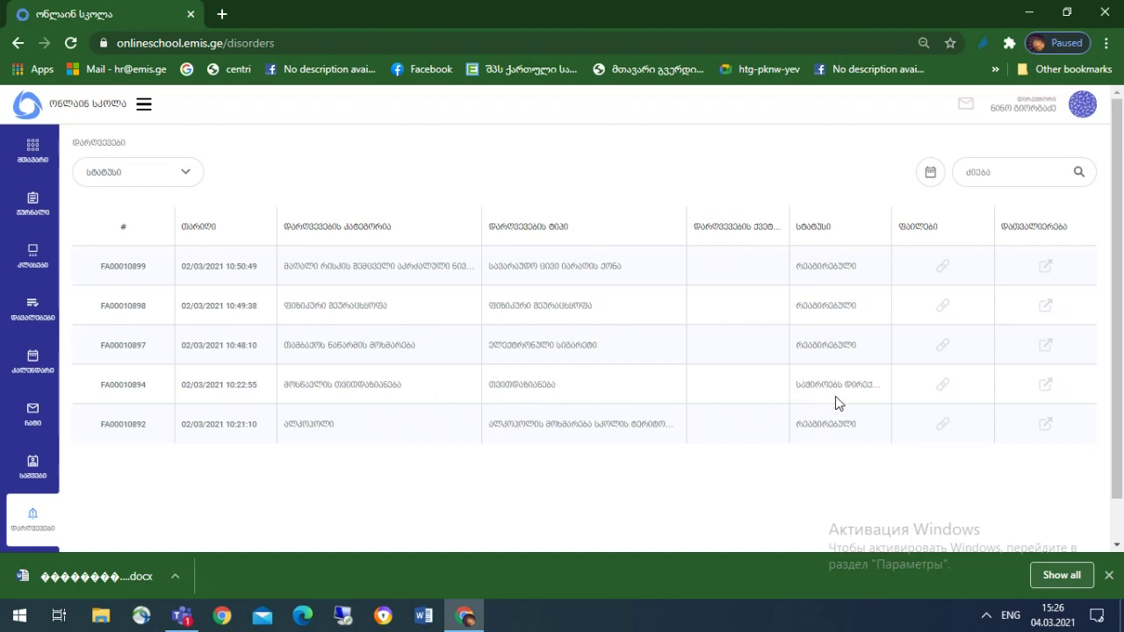
# Step: Open the record sheet of the self-harm violation (თვითდაზიანება) and review its document information and persons table
pyautogui.click(1046, 386)
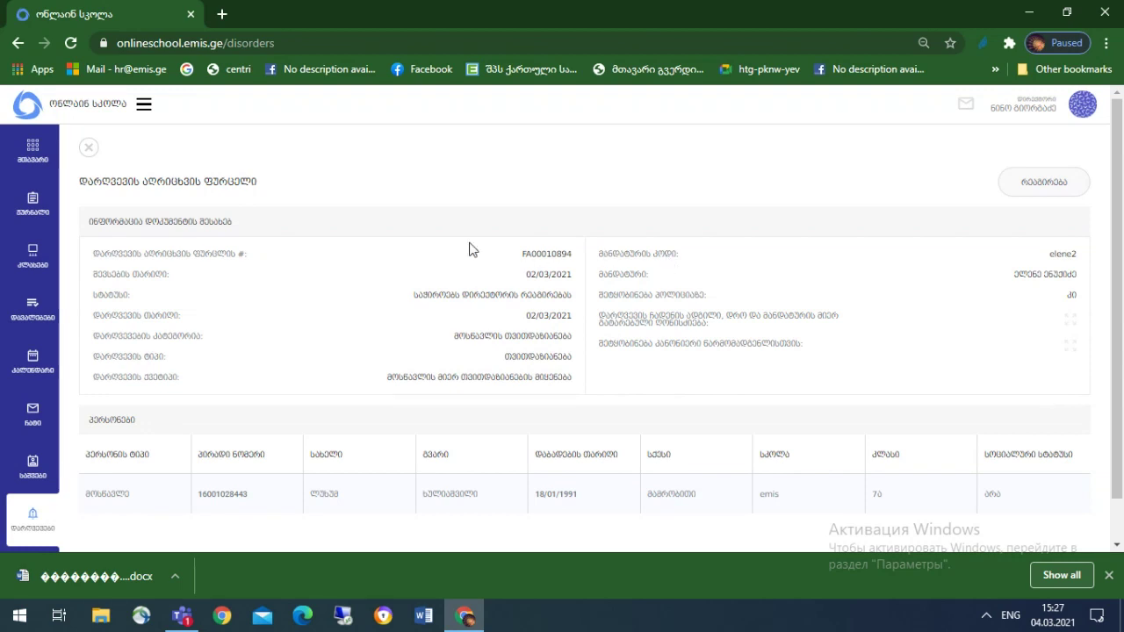
pyautogui.scroll(-1, 666, 488)
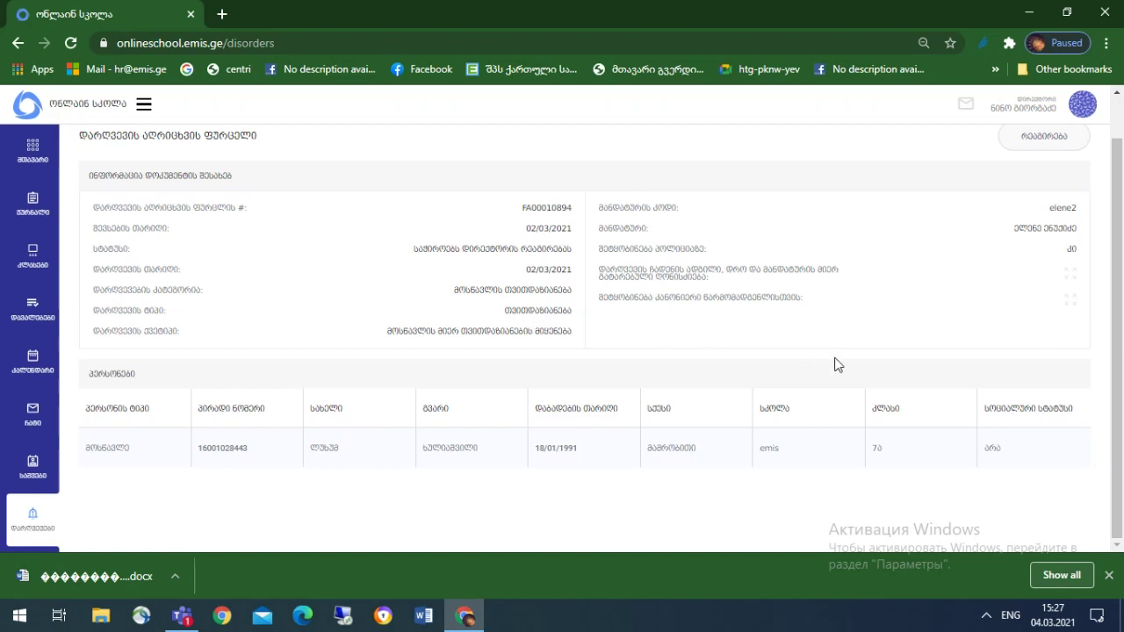
pyautogui.scroll(1, 836, 364)
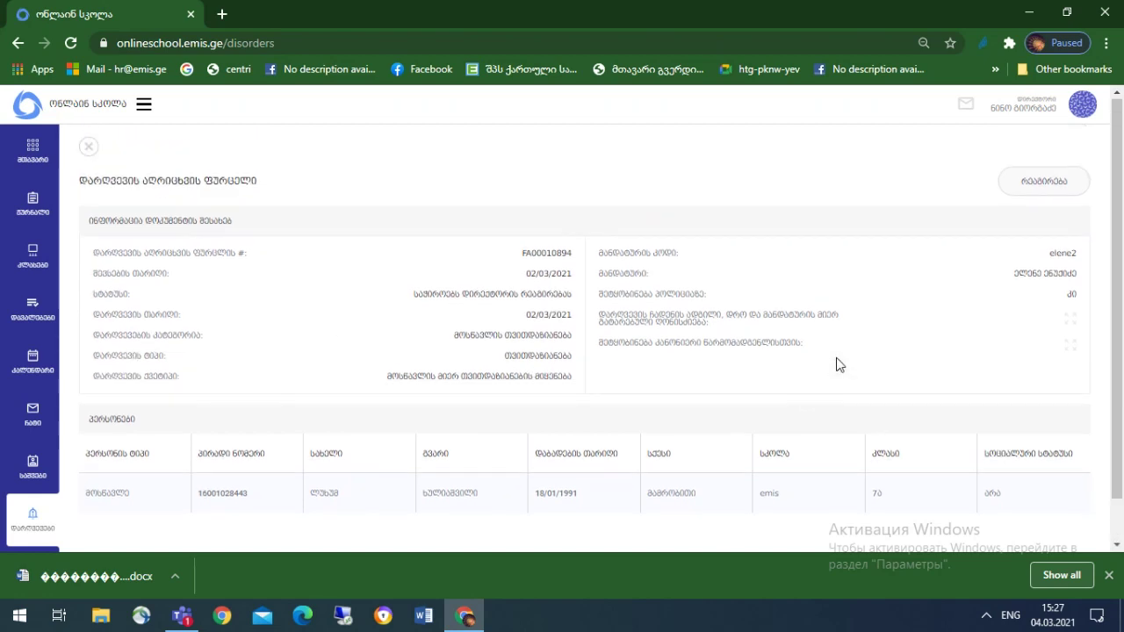
# Step: Respond to the self-harm violation by uploading დარღვევა.docx from the desktop as the response document and submitting it
pyautogui.click(1068, 184)
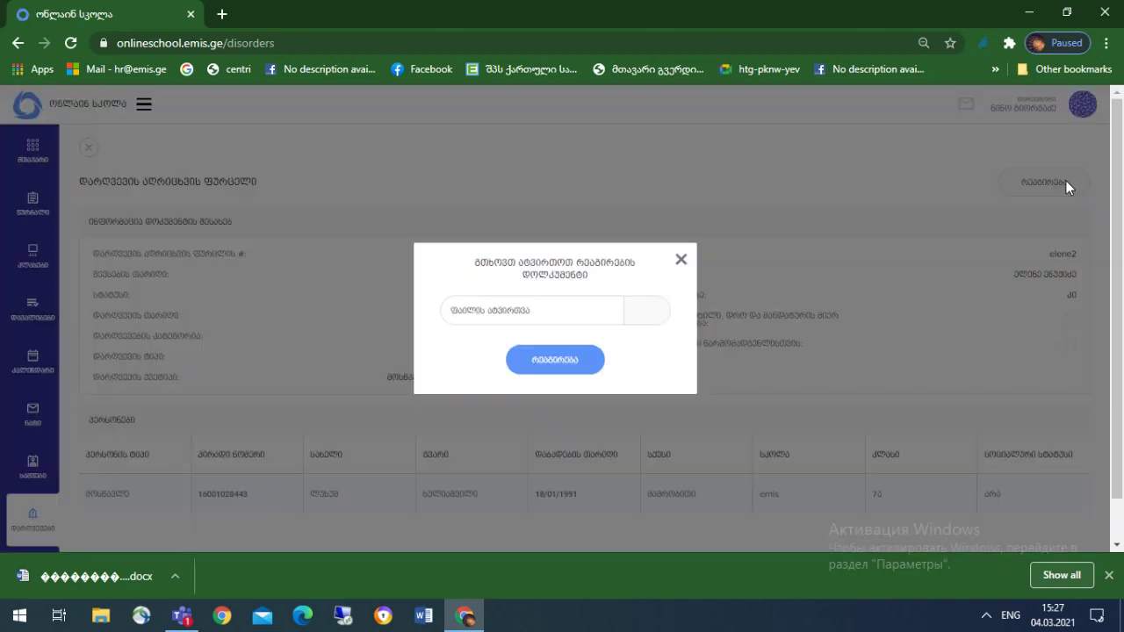
pyautogui.click(648, 313)
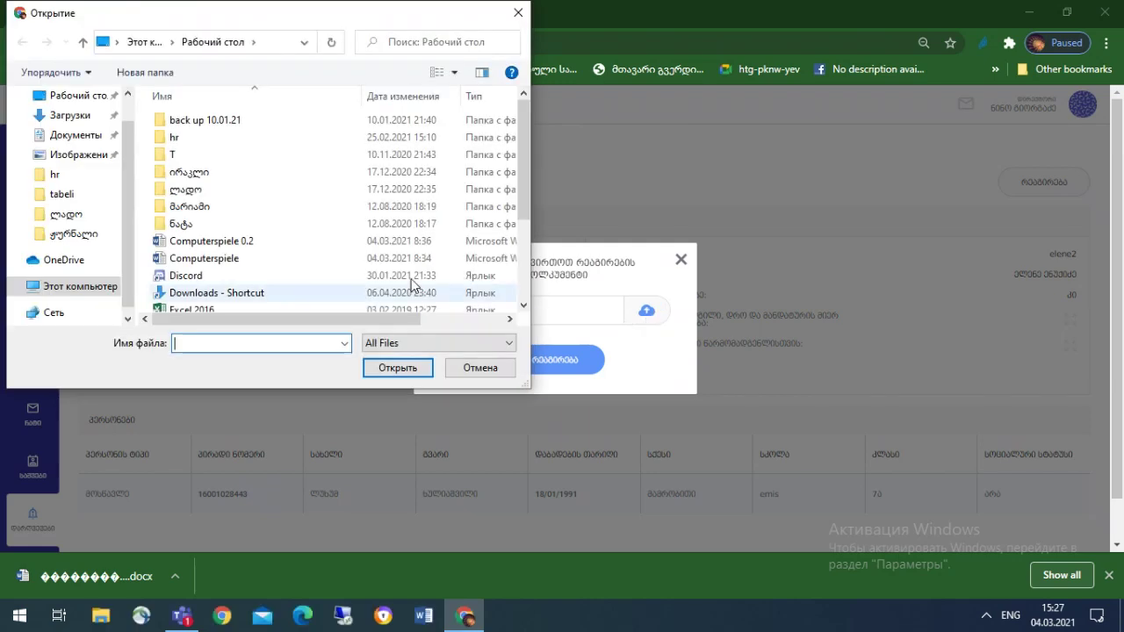
pyautogui.scroll(-3, 258, 252)
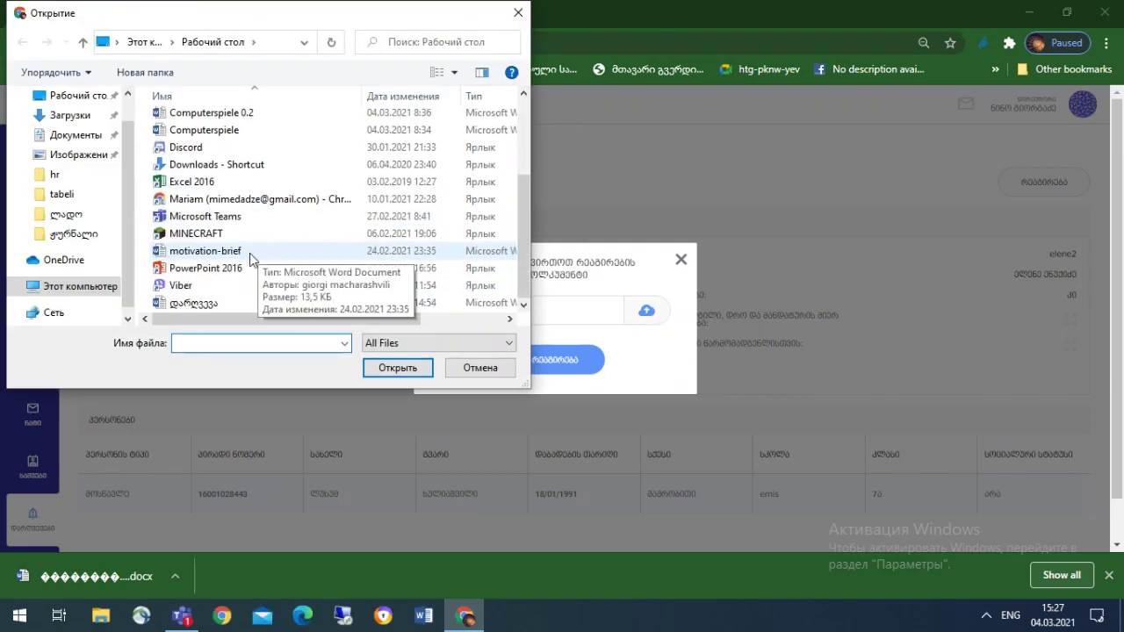
pyautogui.doubleClick(196, 303)
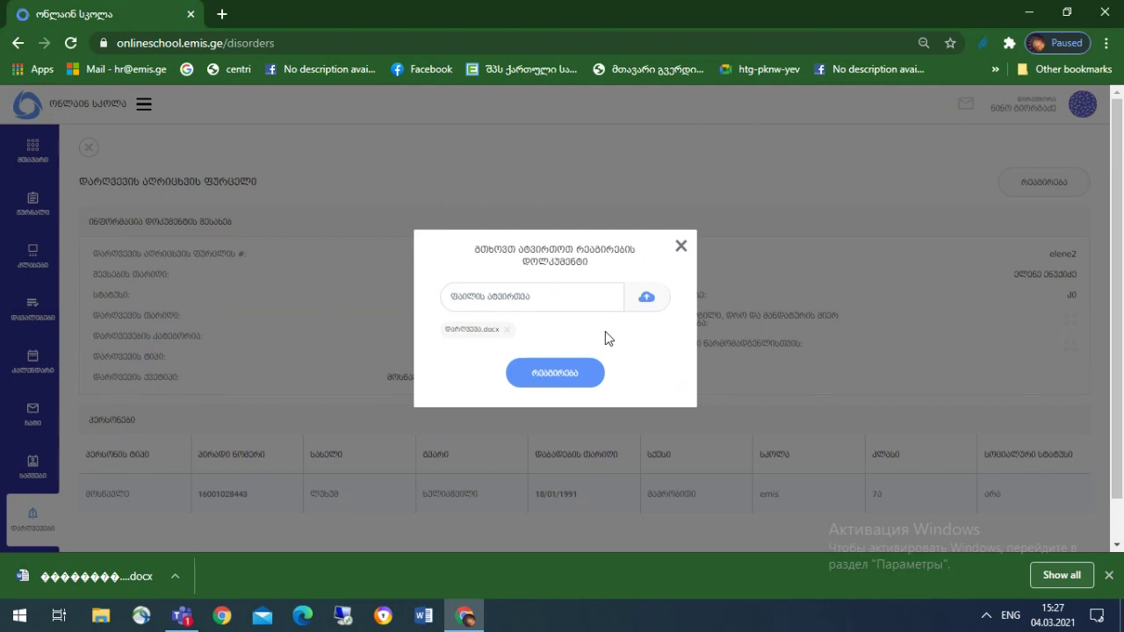
pyautogui.click(557, 380)
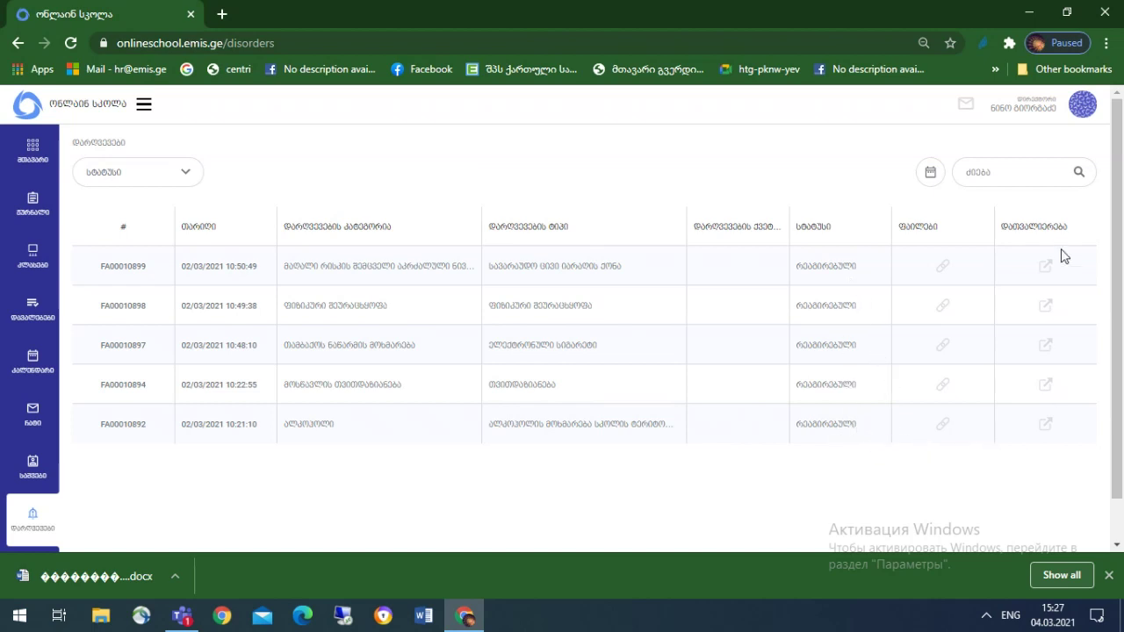
# Step: Review the record sheet of the electronic cigarette violation (ელექტრონული სიგარეტი) and return to the violations list
pyautogui.click(1045, 348)
pyautogui.scroll(-1, 482, 184)
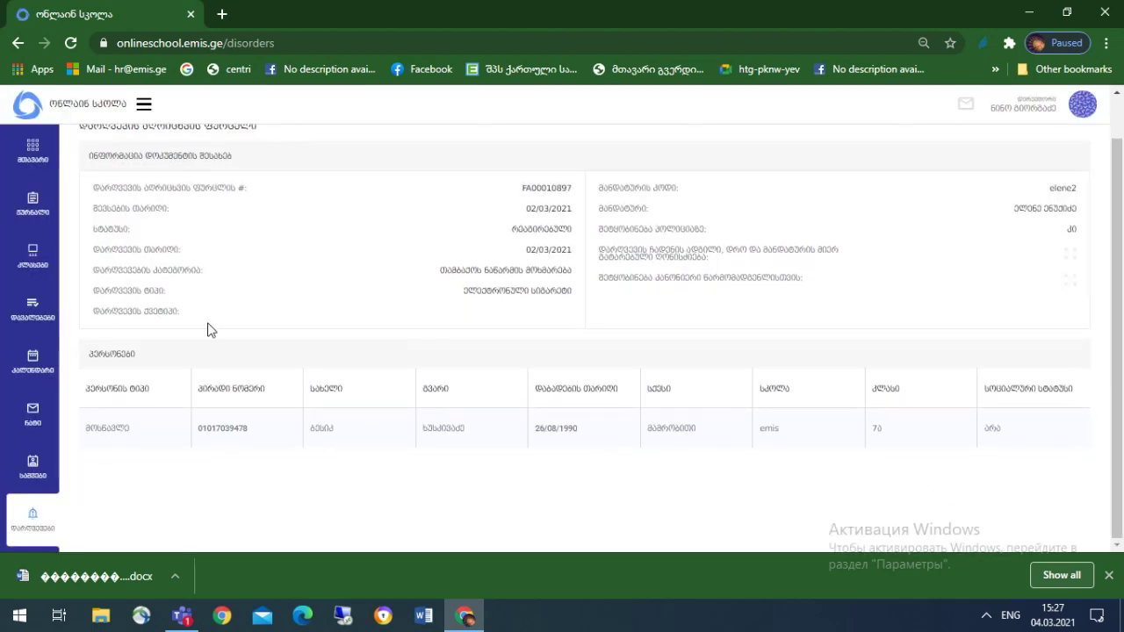
pyautogui.scroll(1, 566, 164)
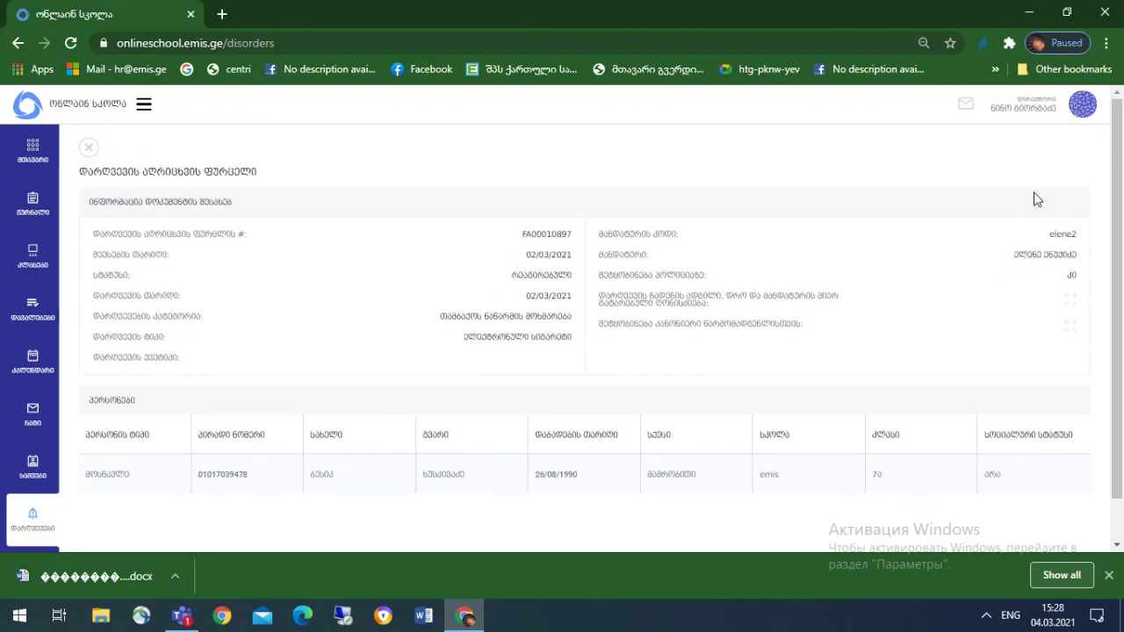
pyautogui.click(89, 153)
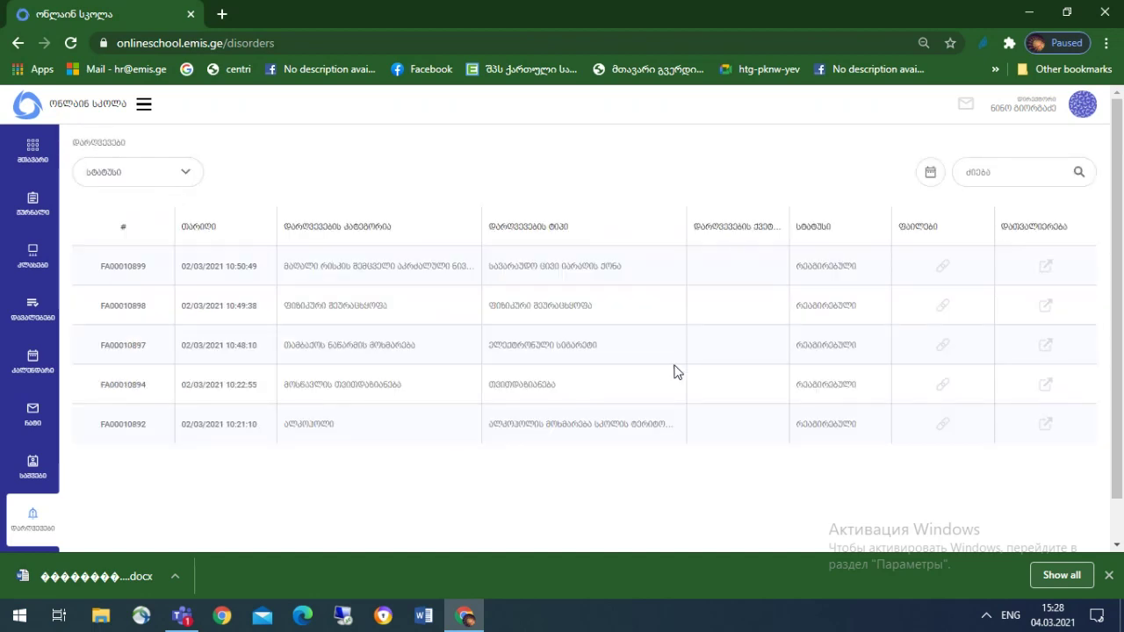
# Step: Download the uploaded file attached to the electronic cigarette violation and close the file list
pyautogui.click(943, 347)
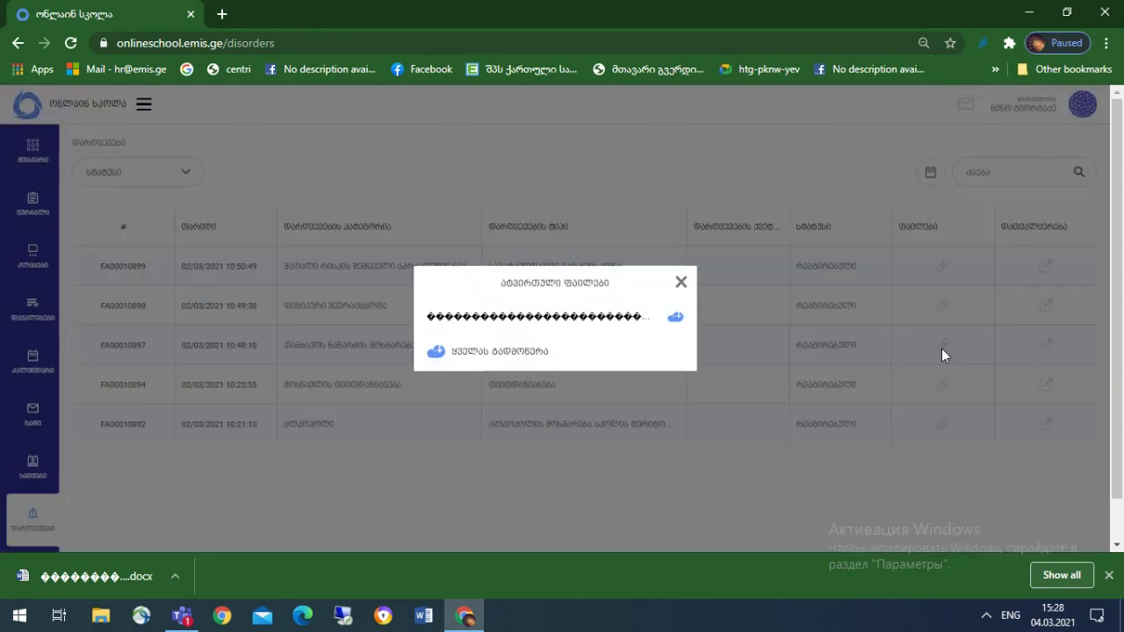
pyautogui.click(679, 320)
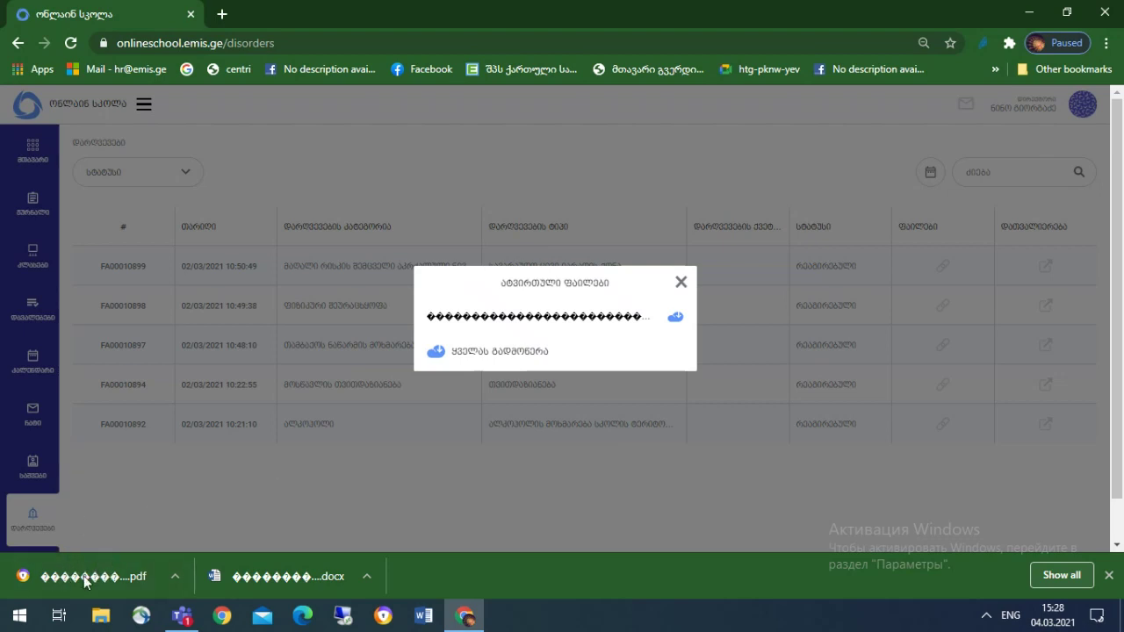
pyautogui.click(681, 285)
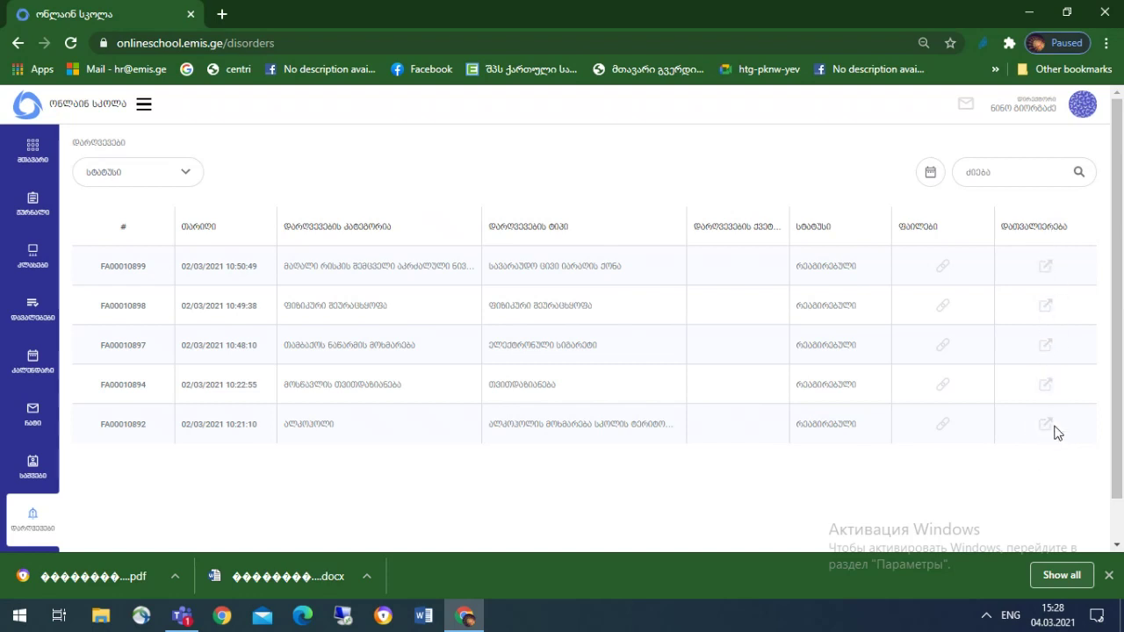
# Step: Review the self-harm violation's record sheet (თვითდაზიანება) and return to the violations list
pyautogui.click(1046, 387)
pyautogui.scroll(-1, 786, 376)
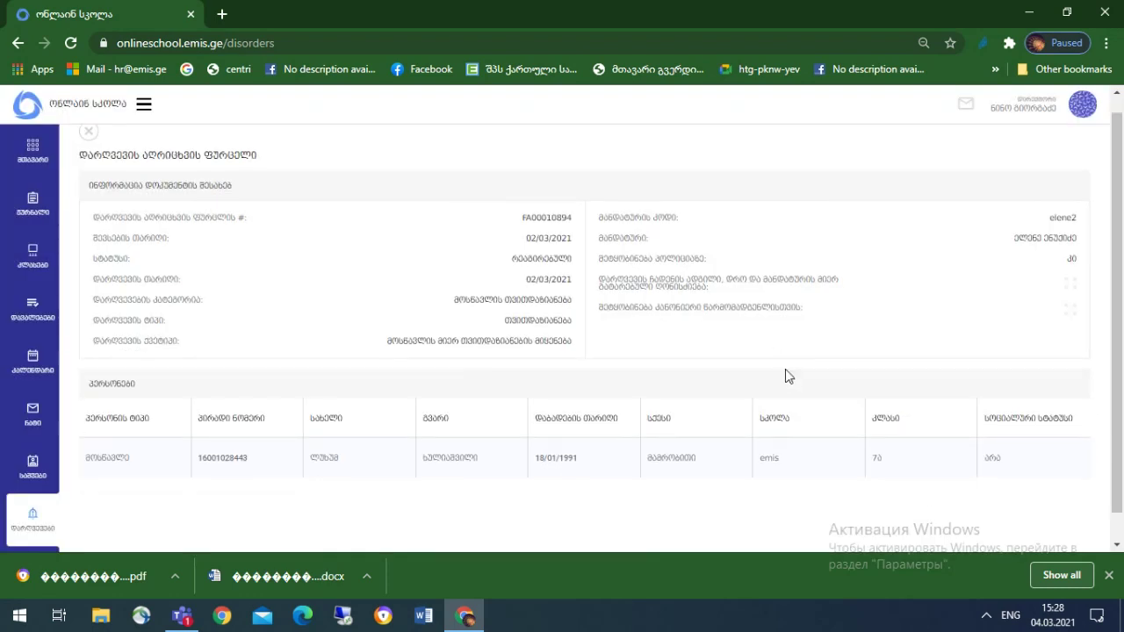
pyautogui.scroll(1, 786, 376)
pyautogui.click(88, 148)
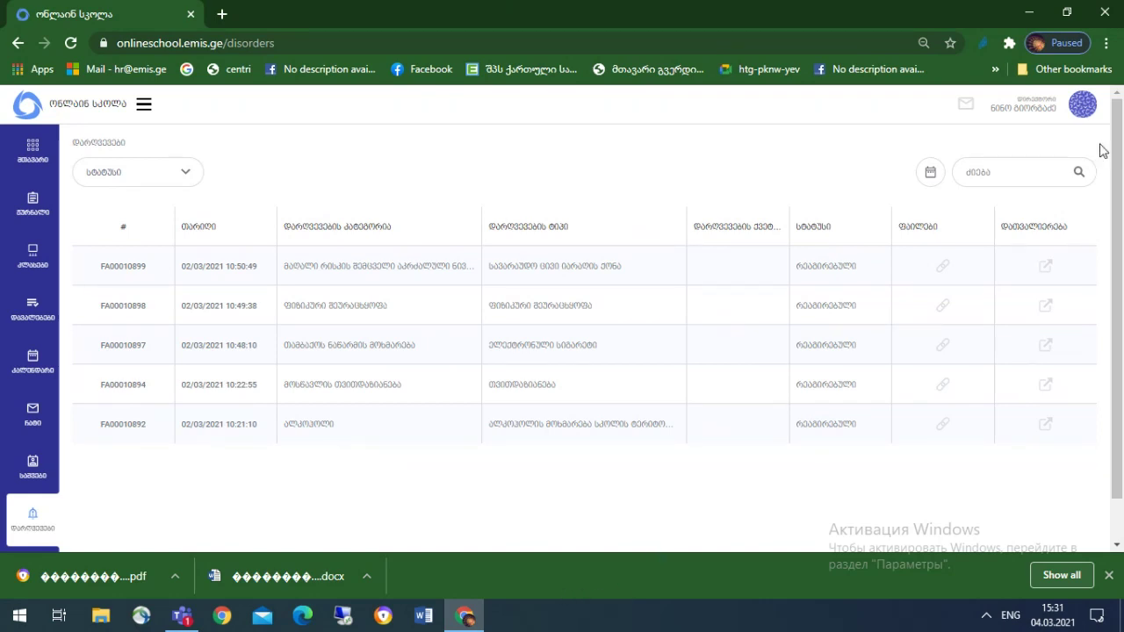
# Step: Log the director out of the school portal and confirm the exit
pyautogui.click(1083, 107)
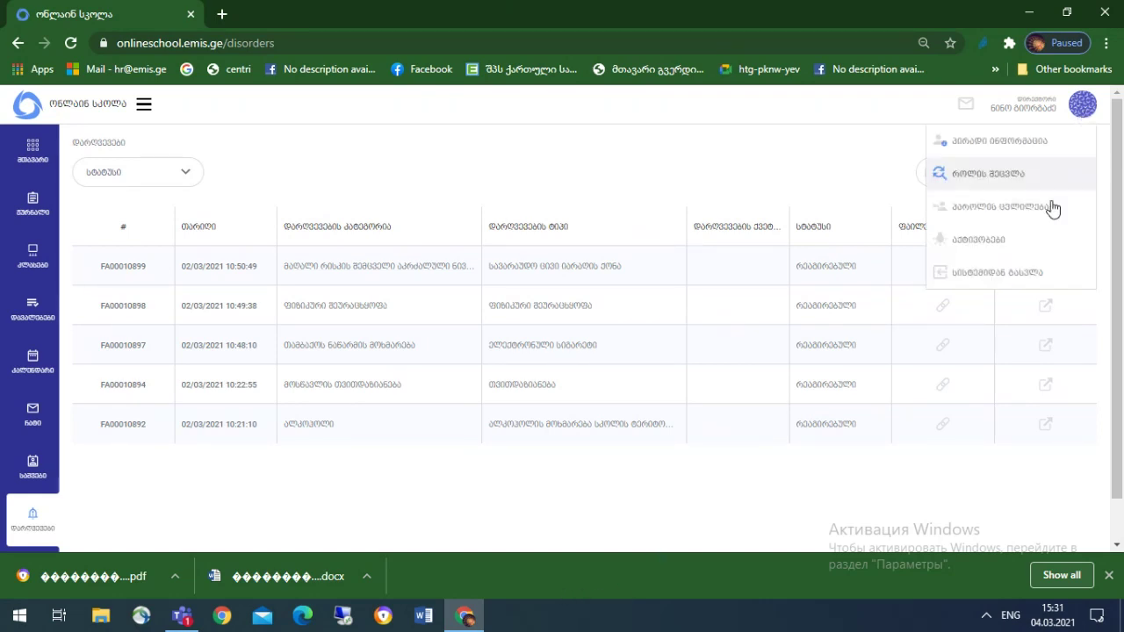
pyautogui.click(999, 270)
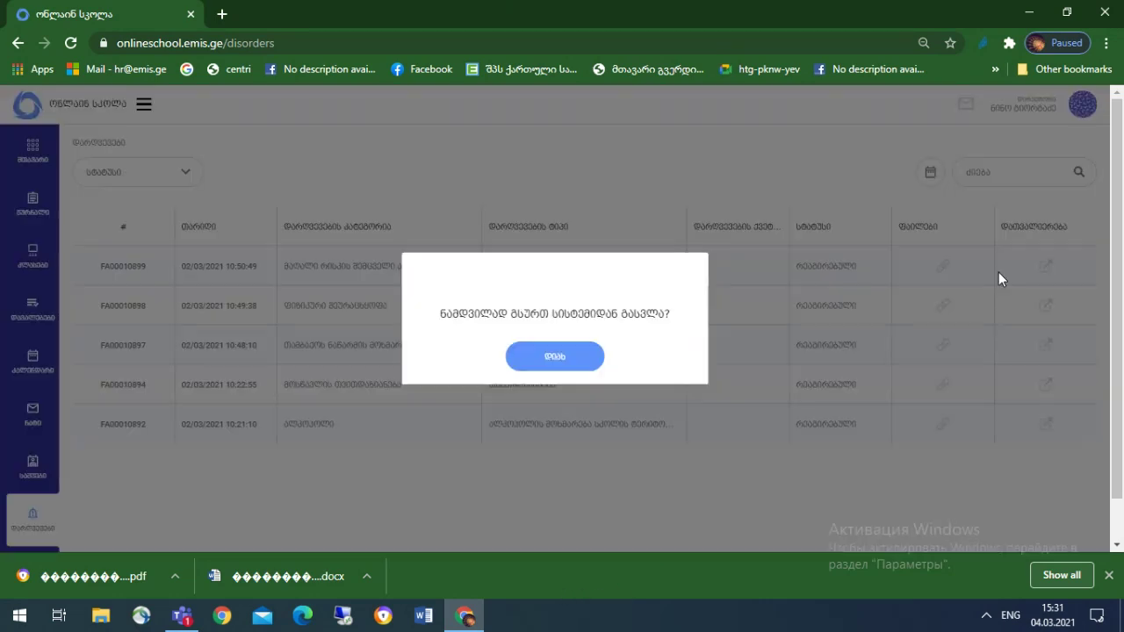
pyautogui.click(566, 357)
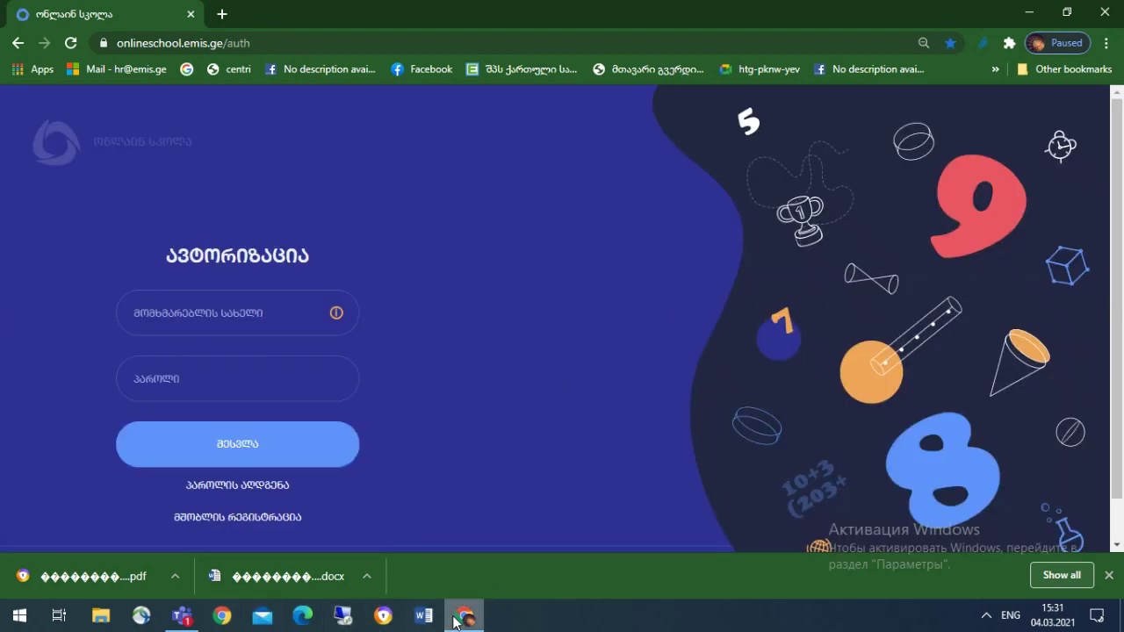
# Step: Switch to the Microsoft Teams live event and stop sharing the desktop
pyautogui.moveTo(459, 620)
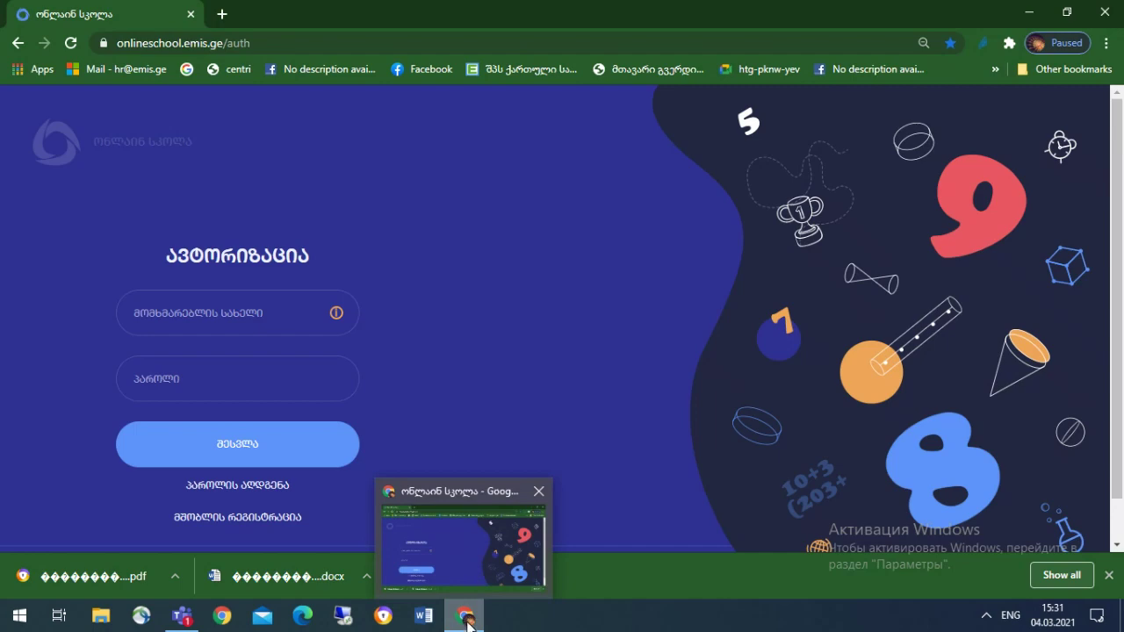
pyautogui.click(466, 618)
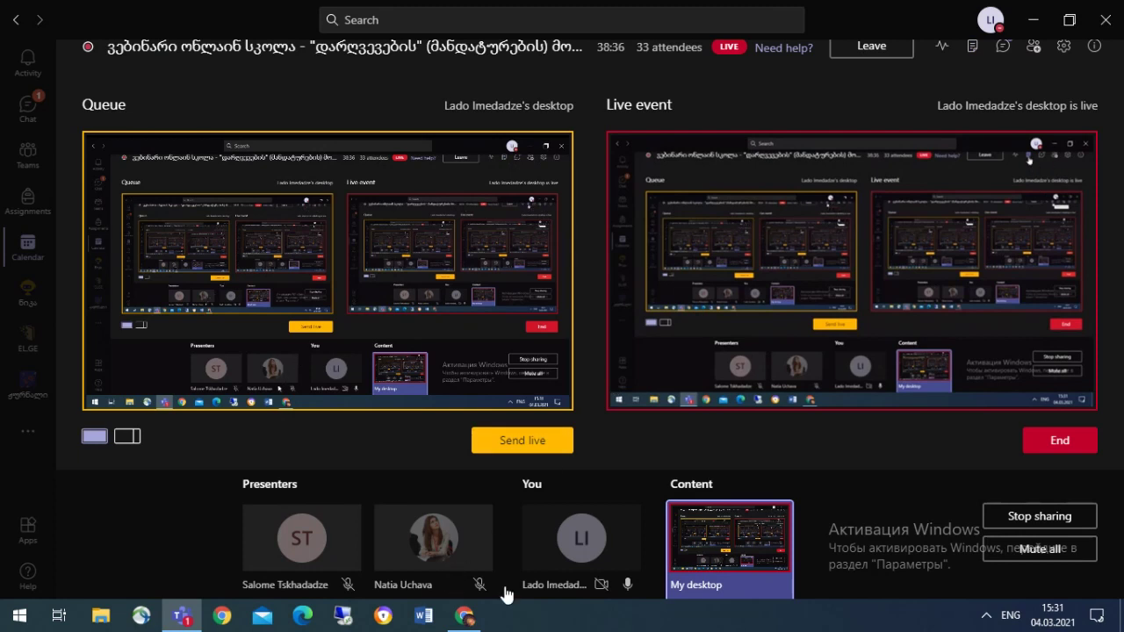
pyautogui.click(1036, 518)
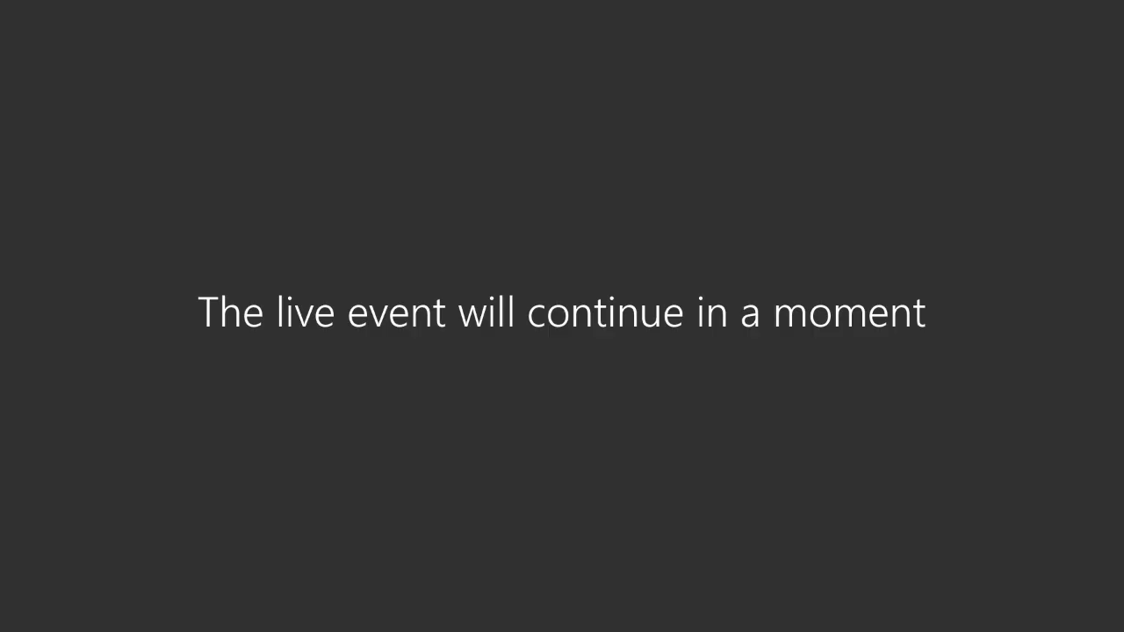